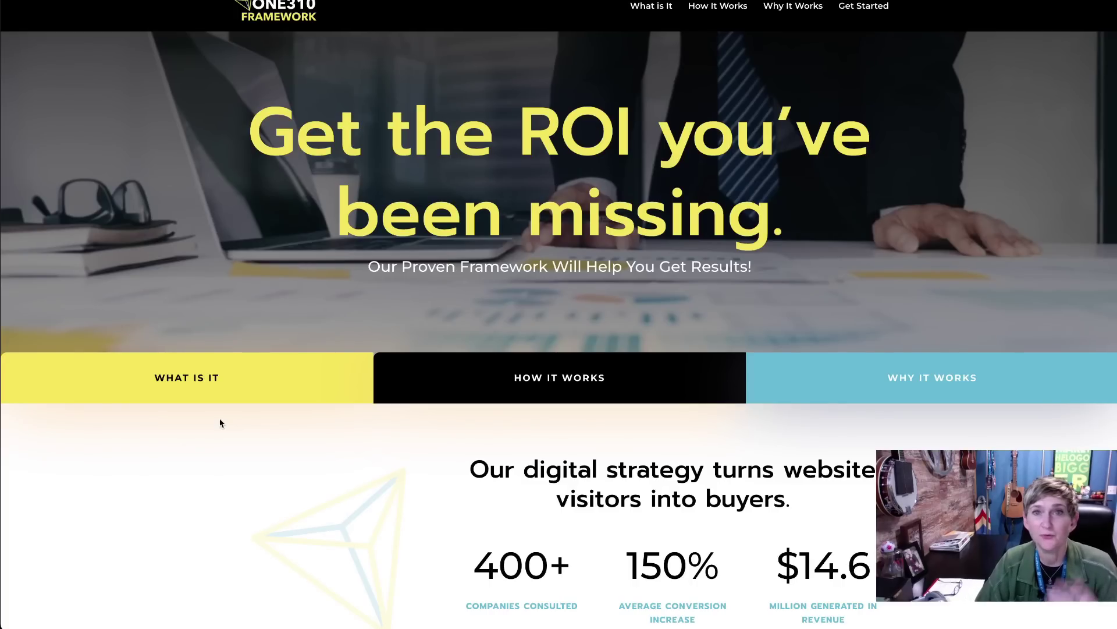
pyautogui.click(188, 378)
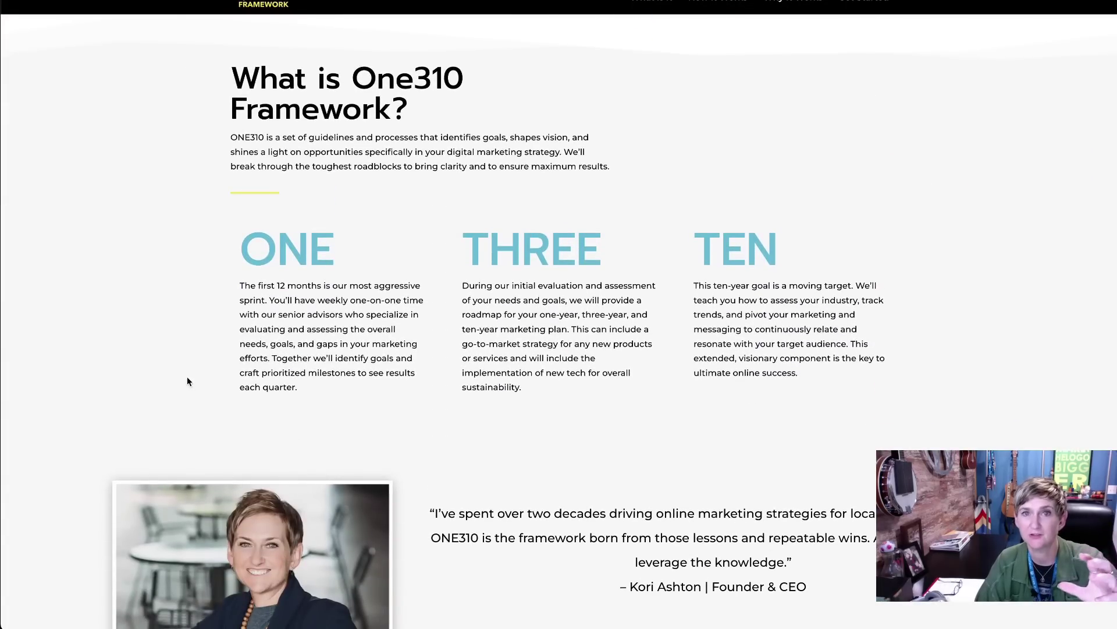
pyautogui.scroll(15, 237, 282)
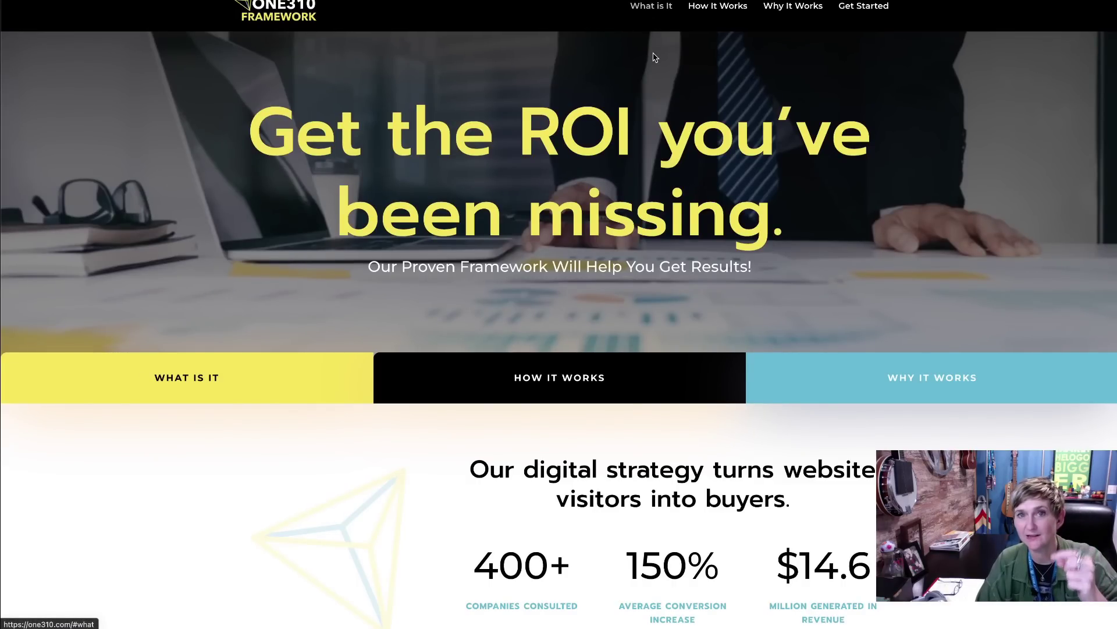
pyautogui.click(649, 9)
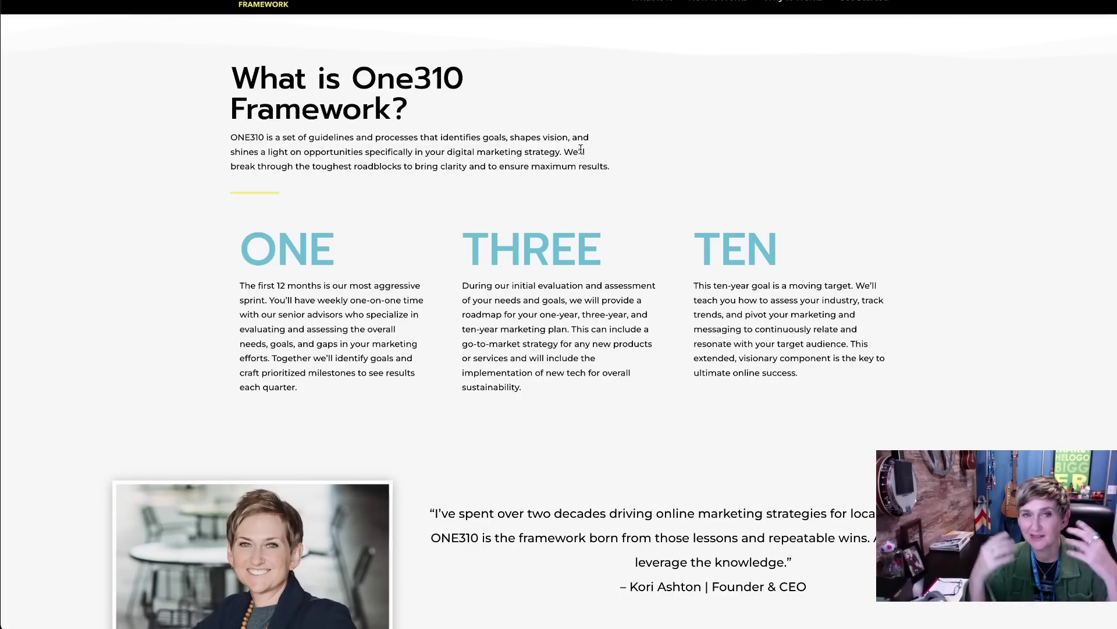
pyautogui.scroll(15, 603, 22)
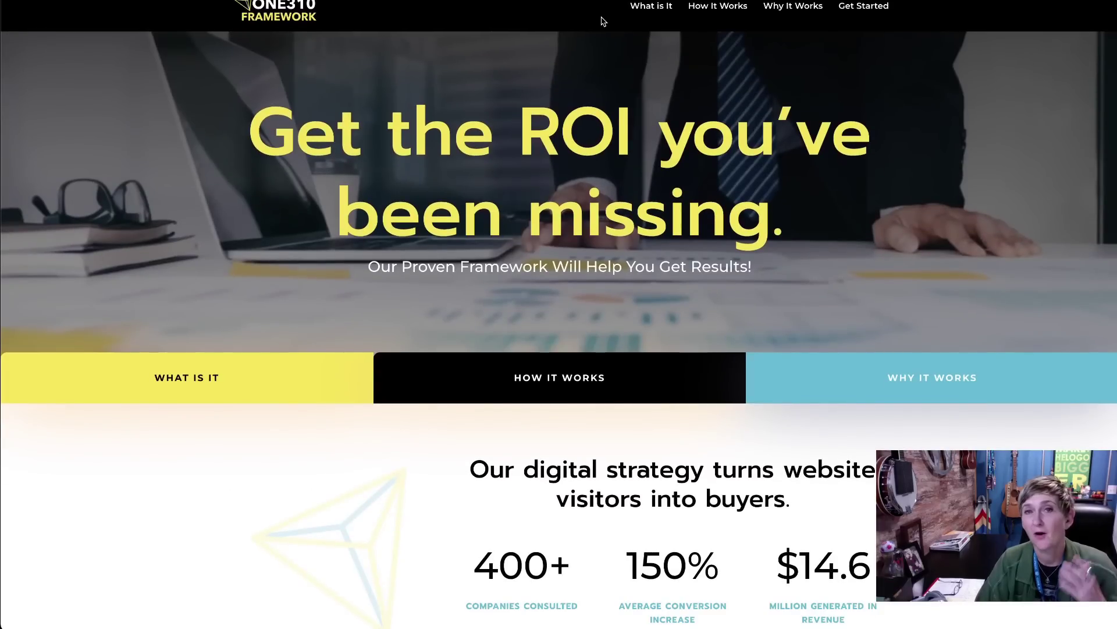
pyautogui.scroll(1, 463, 52)
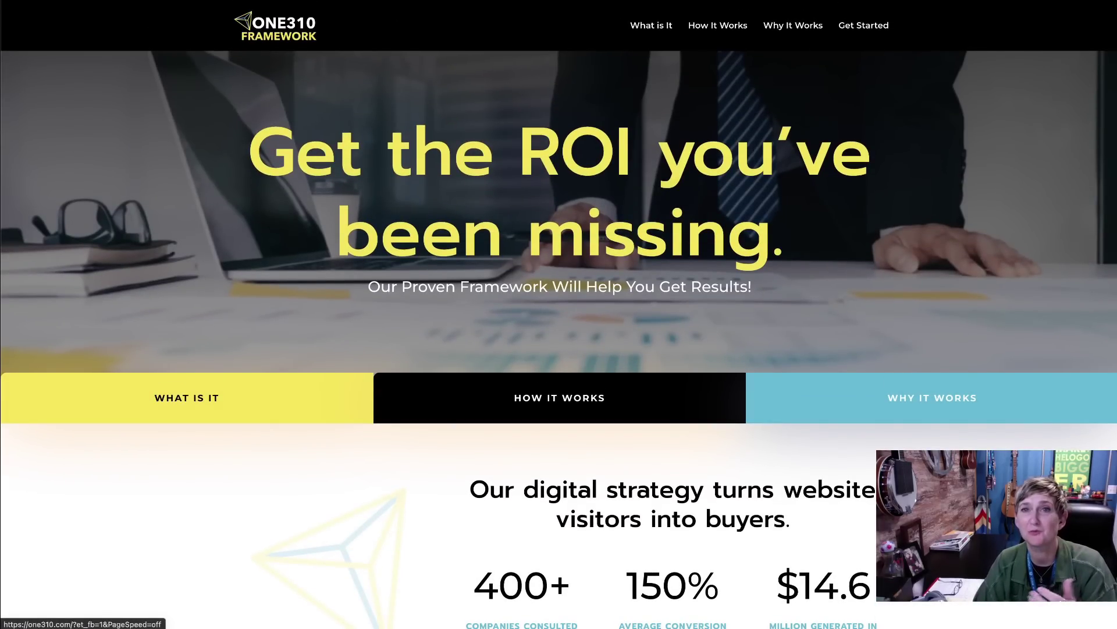
# - Open the home page in the Visual Builder and scroll down to the 'What is One310 Framework?' section
pyautogui.click(479, 156)
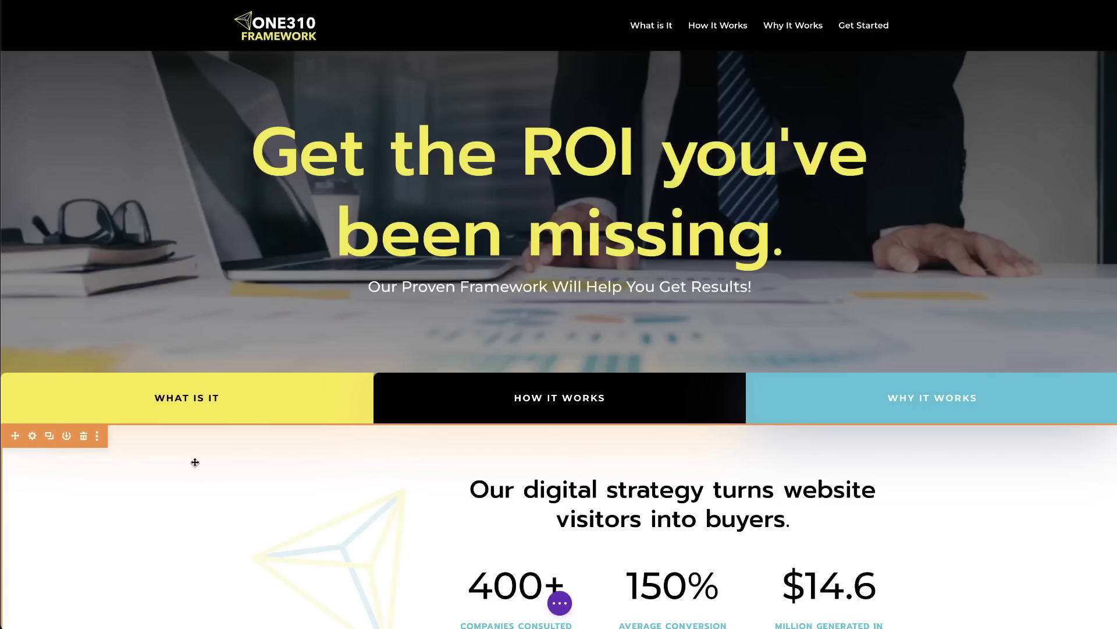
pyautogui.click(187, 405)
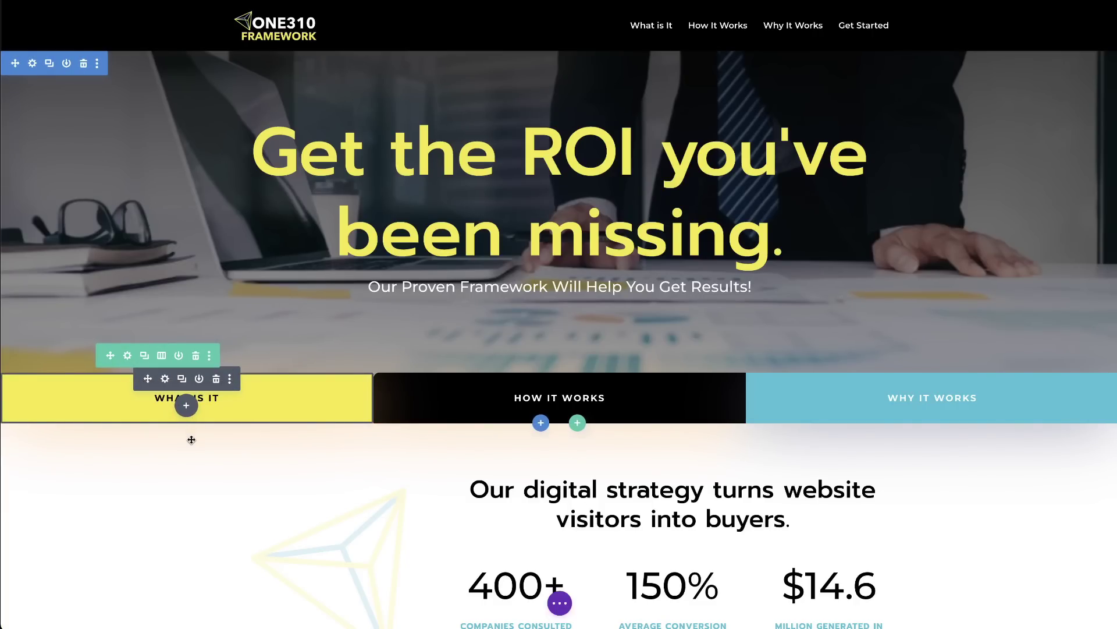
pyautogui.scroll(-3, 190, 439)
pyautogui.scroll(-10, 191, 440)
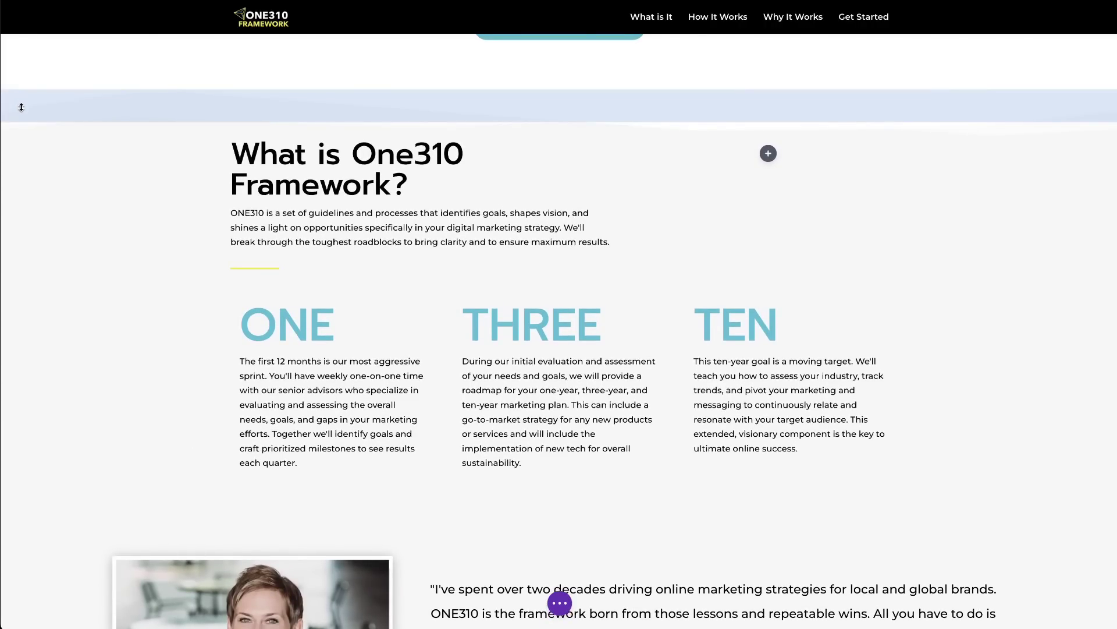
pyautogui.moveTo(34, 106)
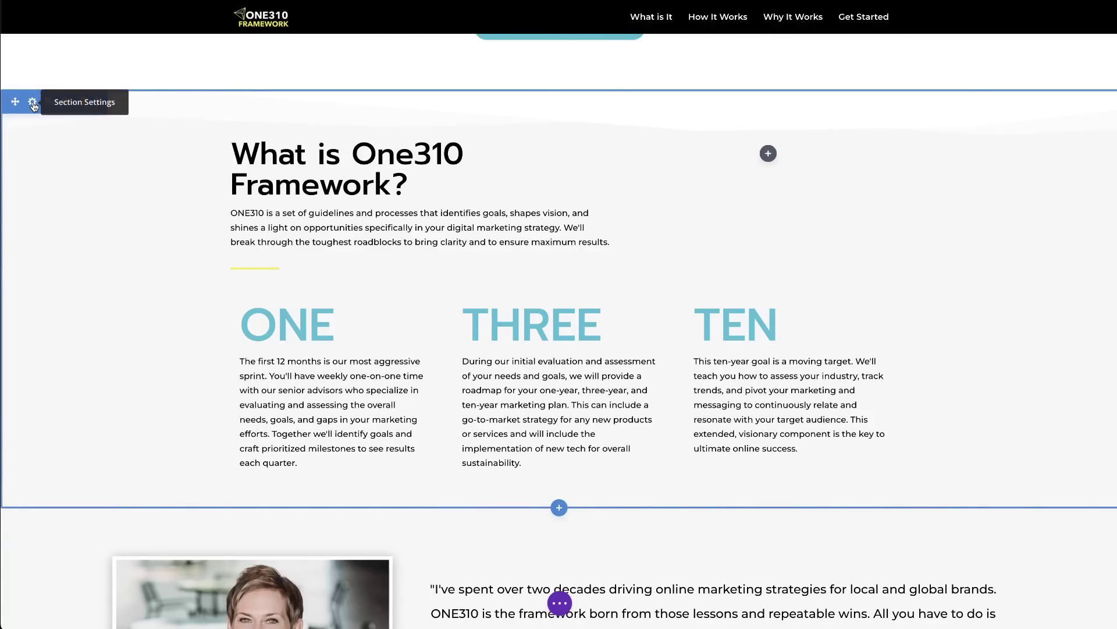
pyautogui.click(34, 104)
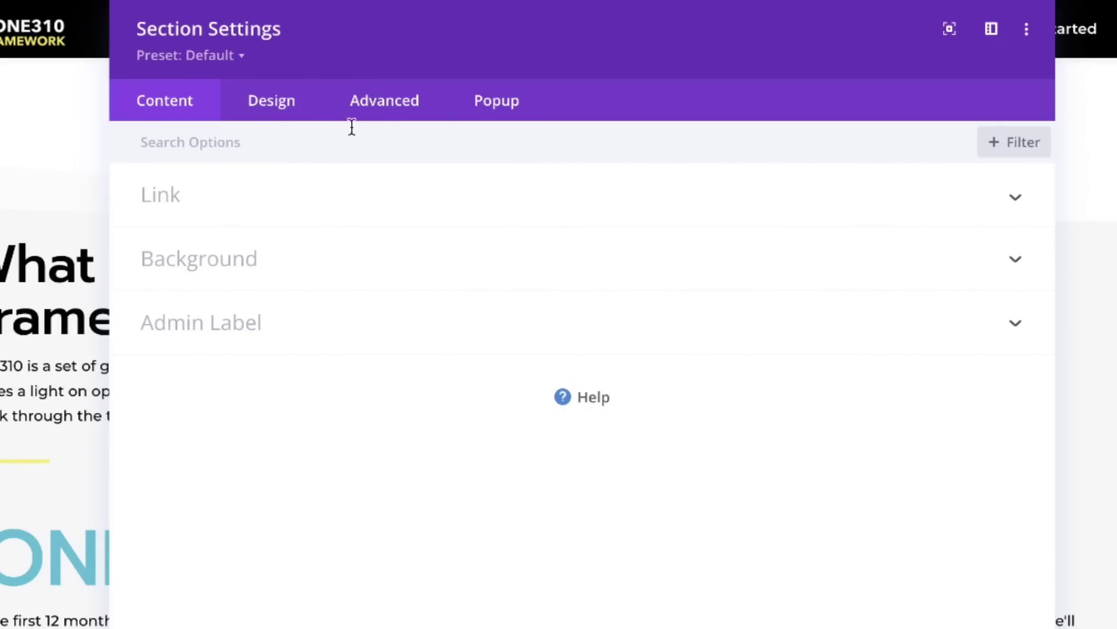
pyautogui.click(391, 110)
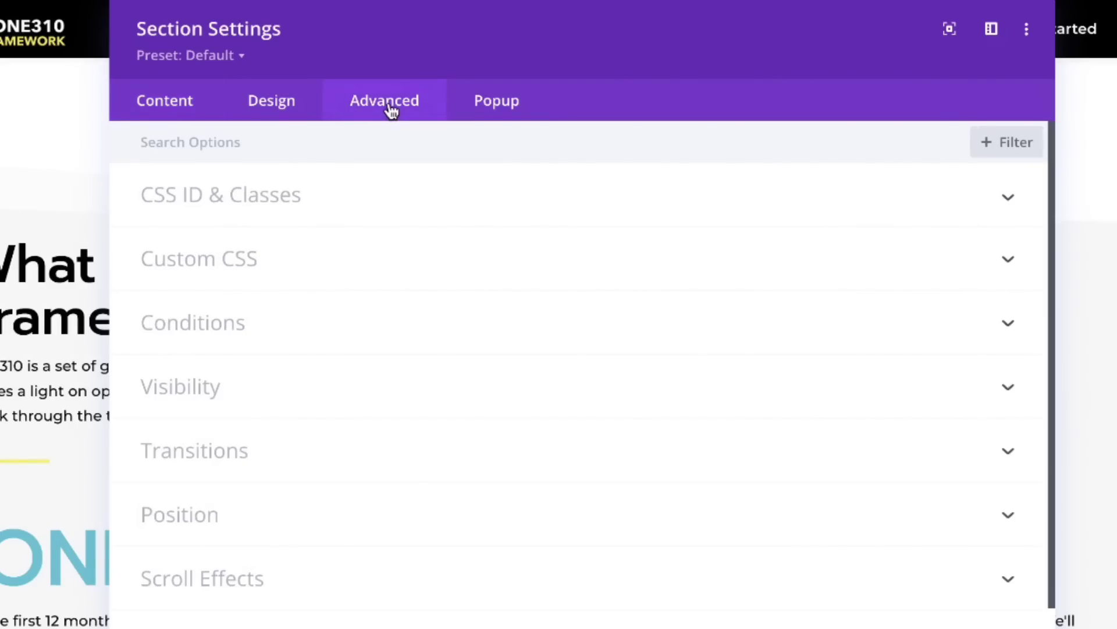
pyautogui.click(320, 205)
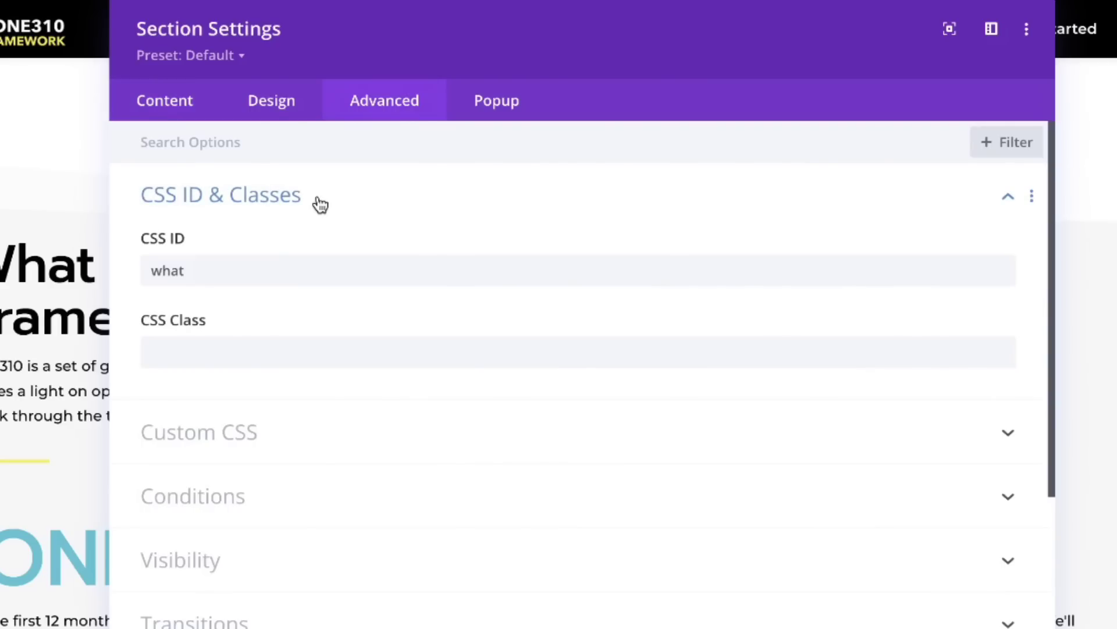
pyautogui.click(208, 274)
pyautogui.doubleClick(208, 275)
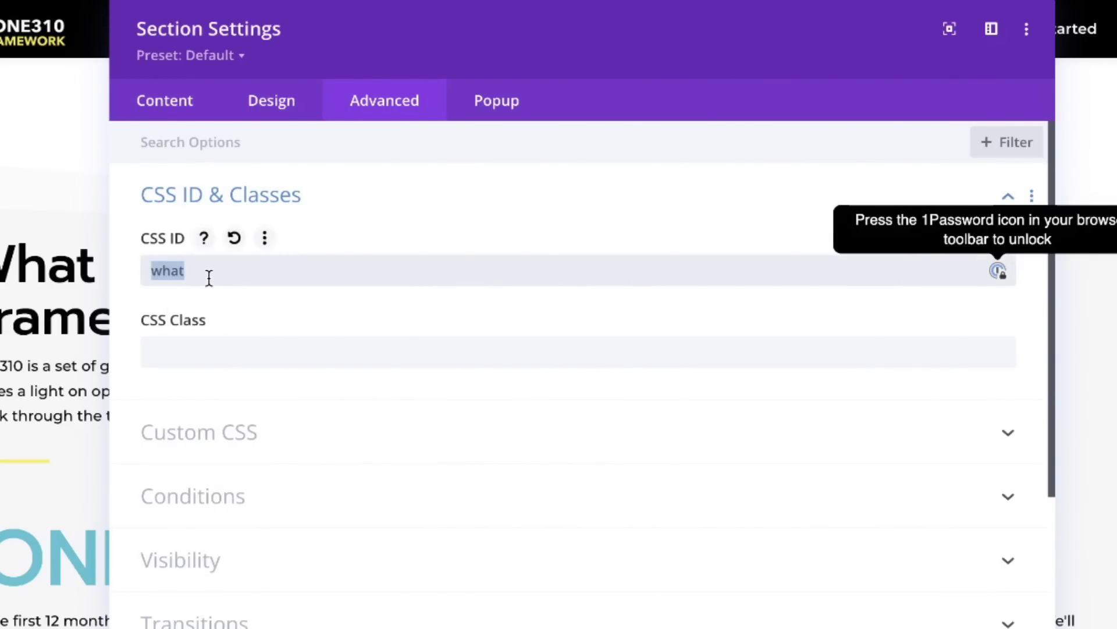
pyautogui.click(227, 274)
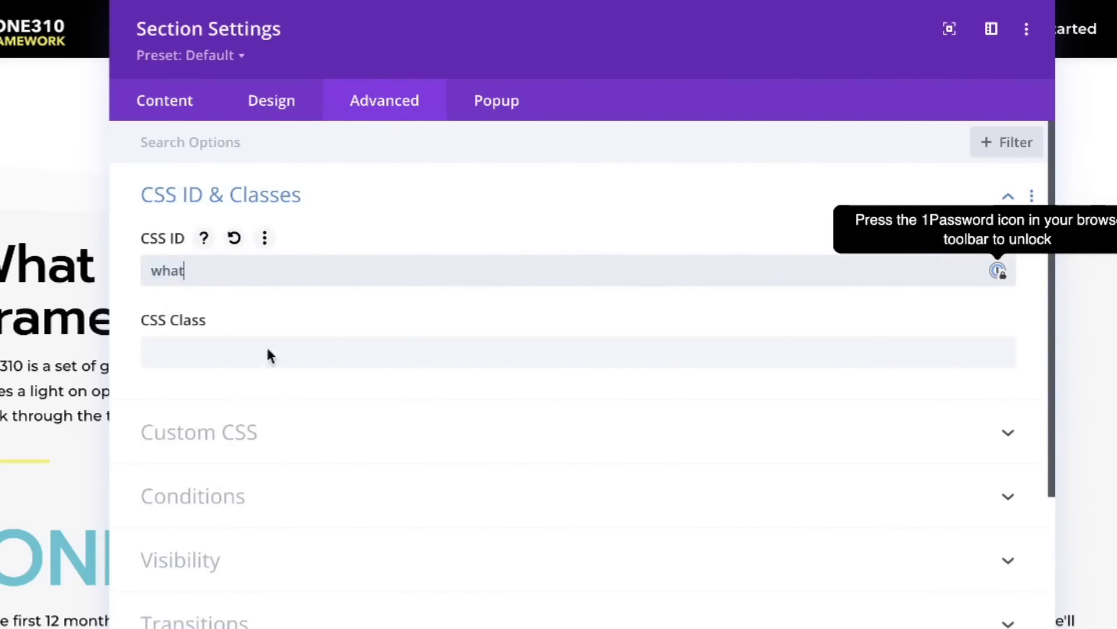
pyautogui.click(287, 395)
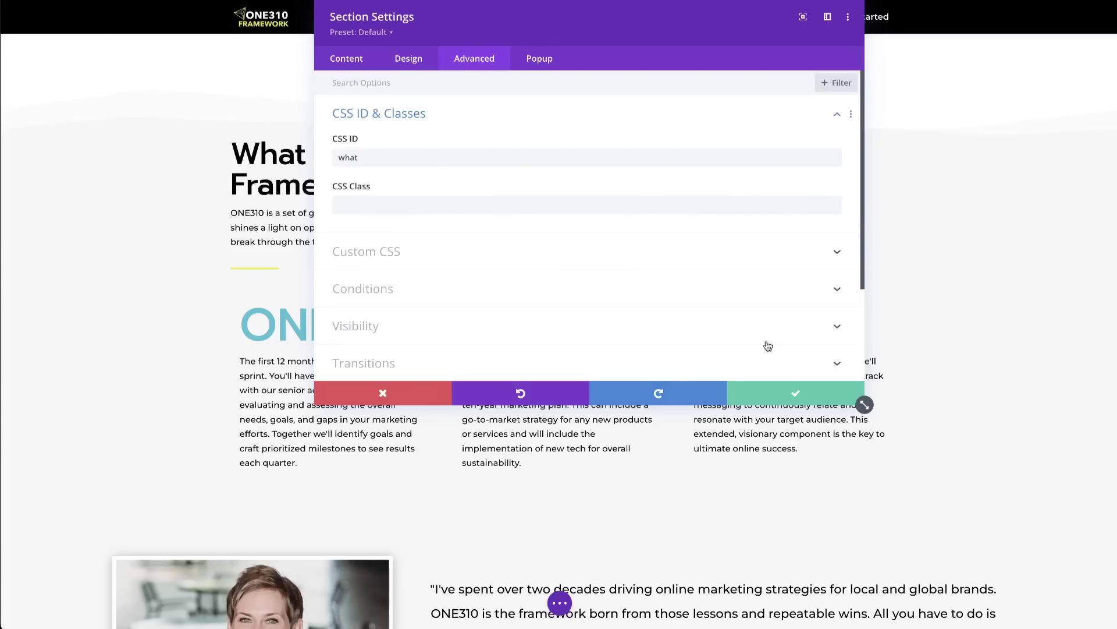
pyautogui.click(780, 401)
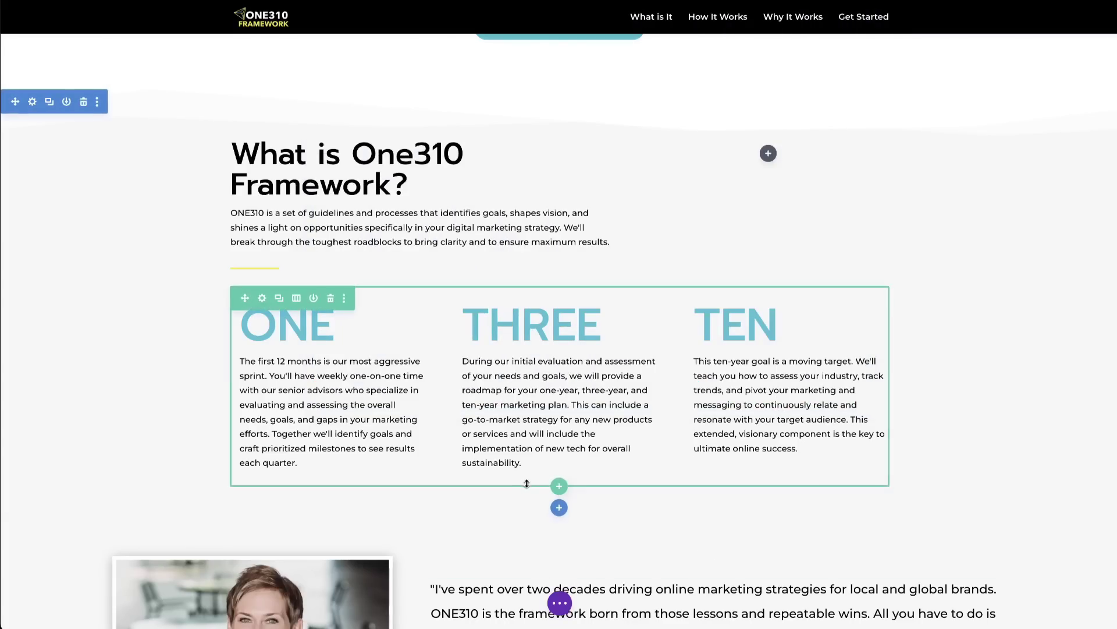
# - Keep CSS ID 'how' under Advanced > CSS ID & Classes for How It Works and save
pyautogui.scroll(-12, 518, 498)
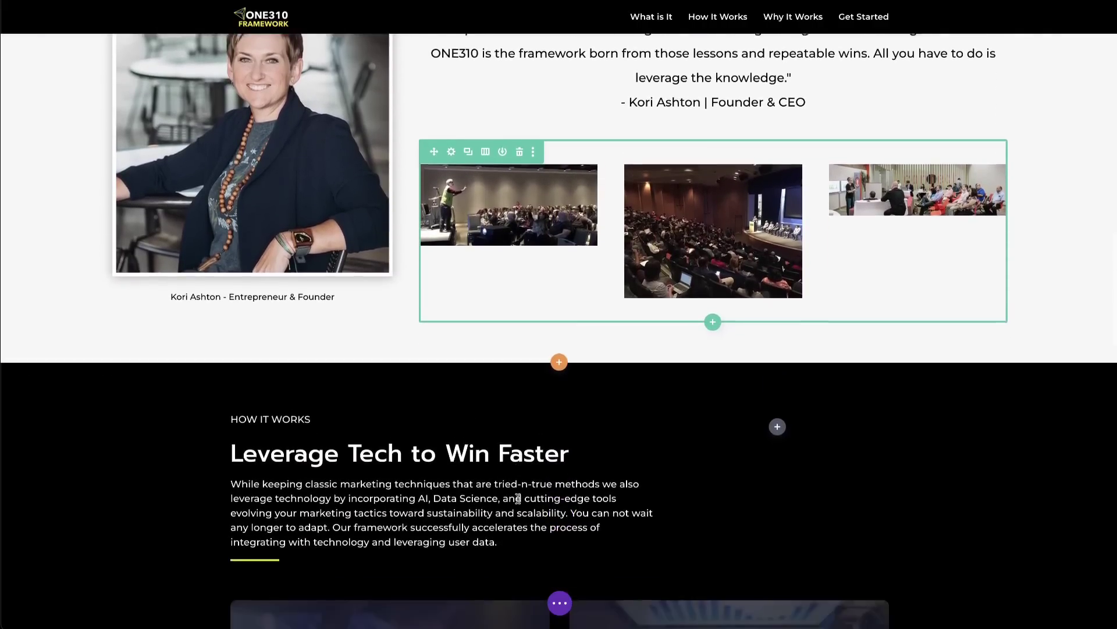
pyautogui.scroll(-2, 518, 499)
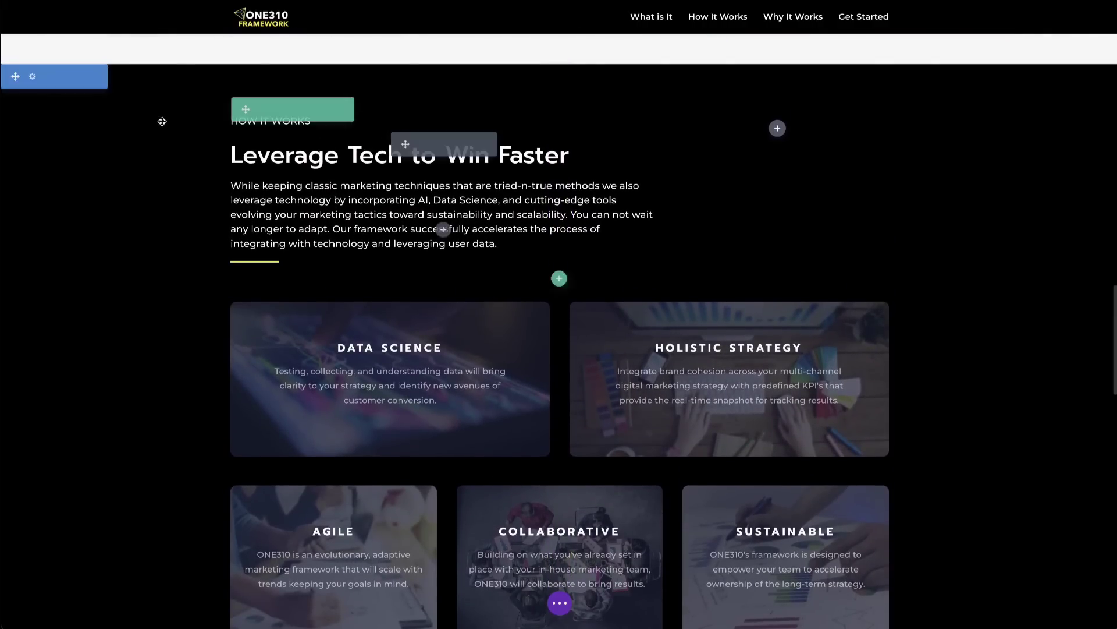
pyautogui.click(33, 76)
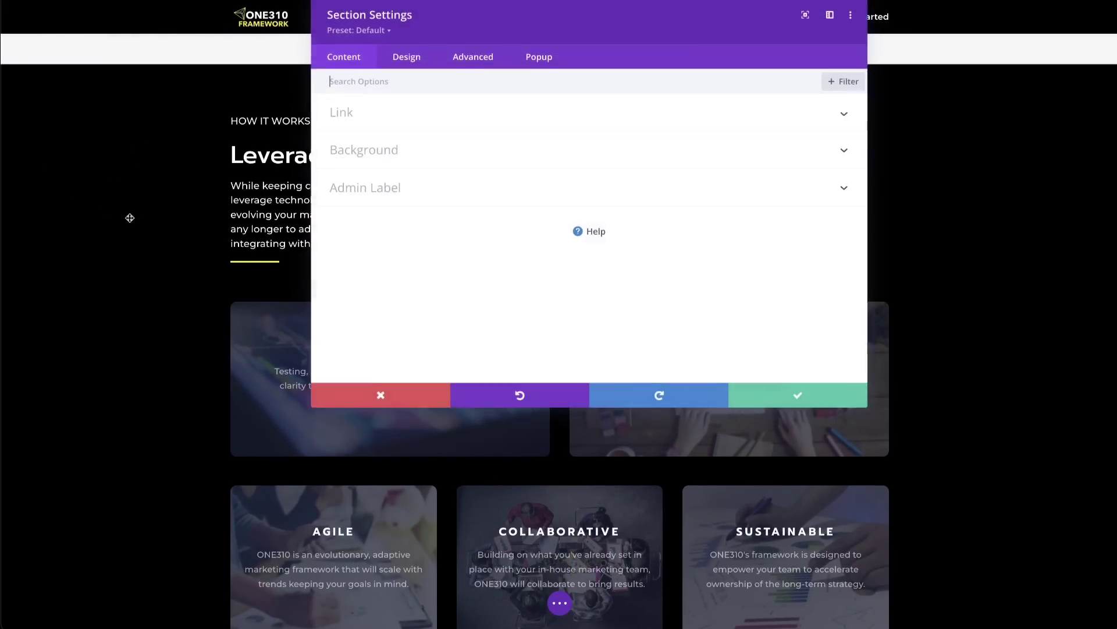
pyautogui.click(482, 63)
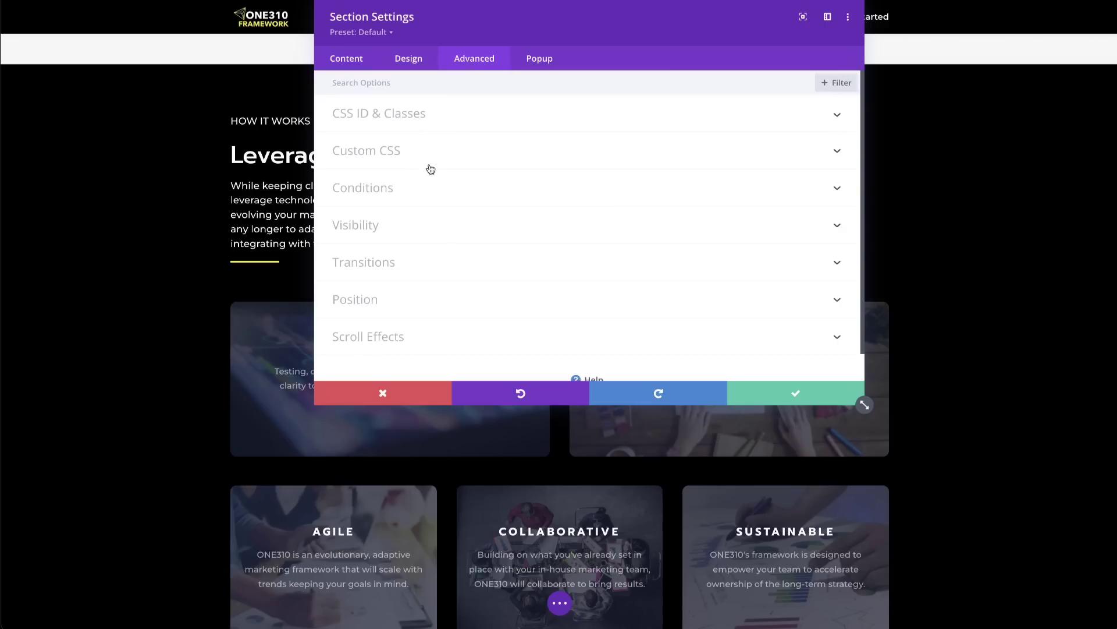
pyautogui.click(425, 117)
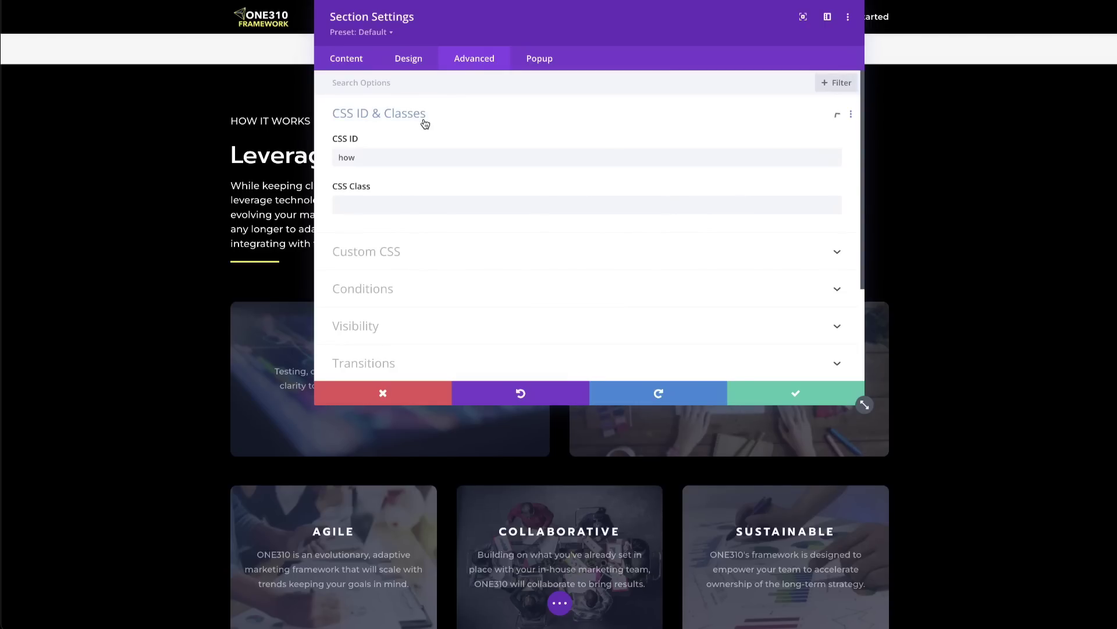
pyautogui.doubleClick(391, 159)
pyautogui.click(404, 158)
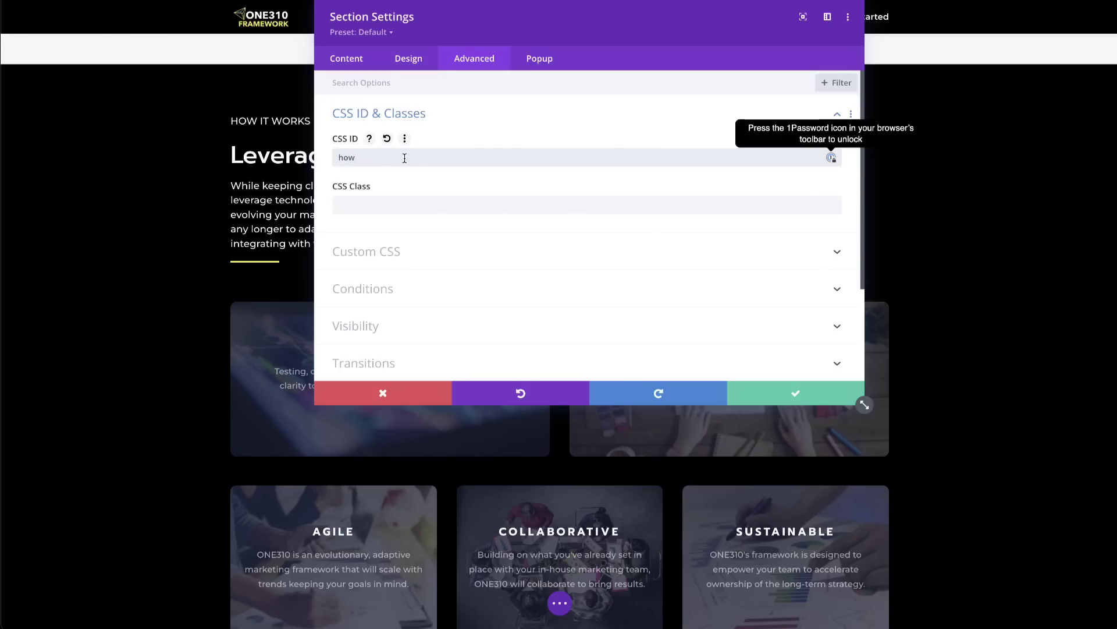
pyautogui.click(447, 229)
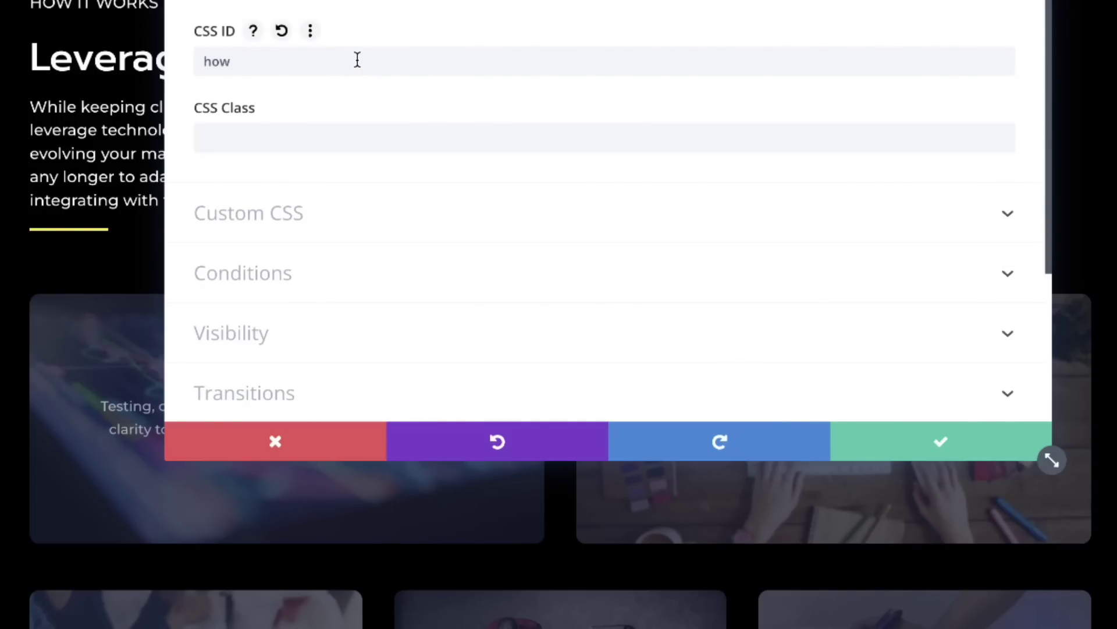
pyautogui.click(357, 60)
pyautogui.write('-')
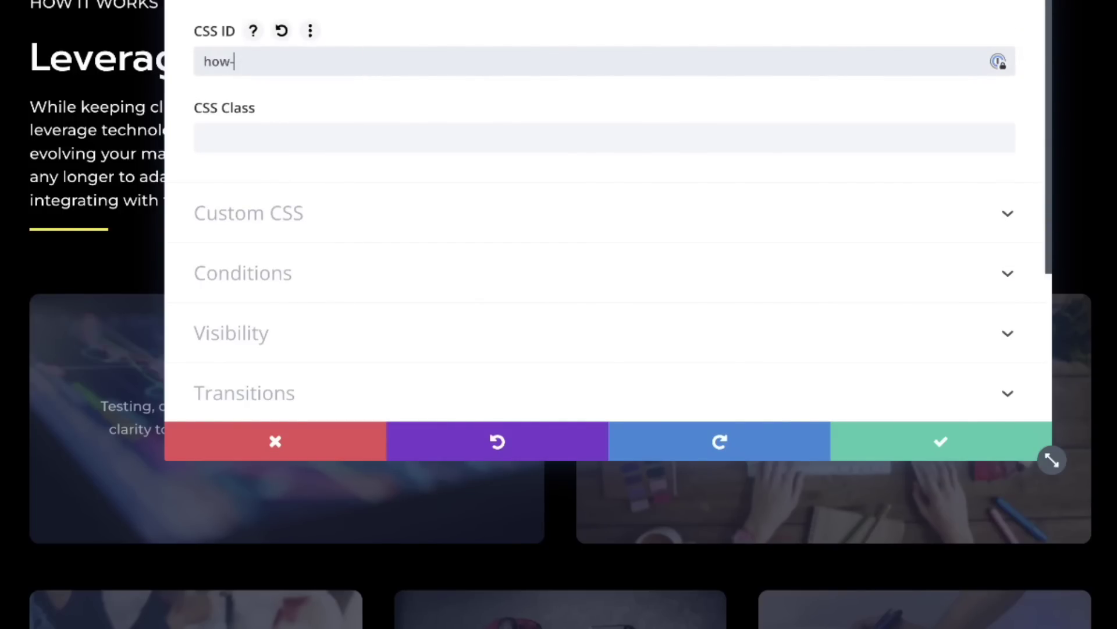
pyautogui.write('it-works')
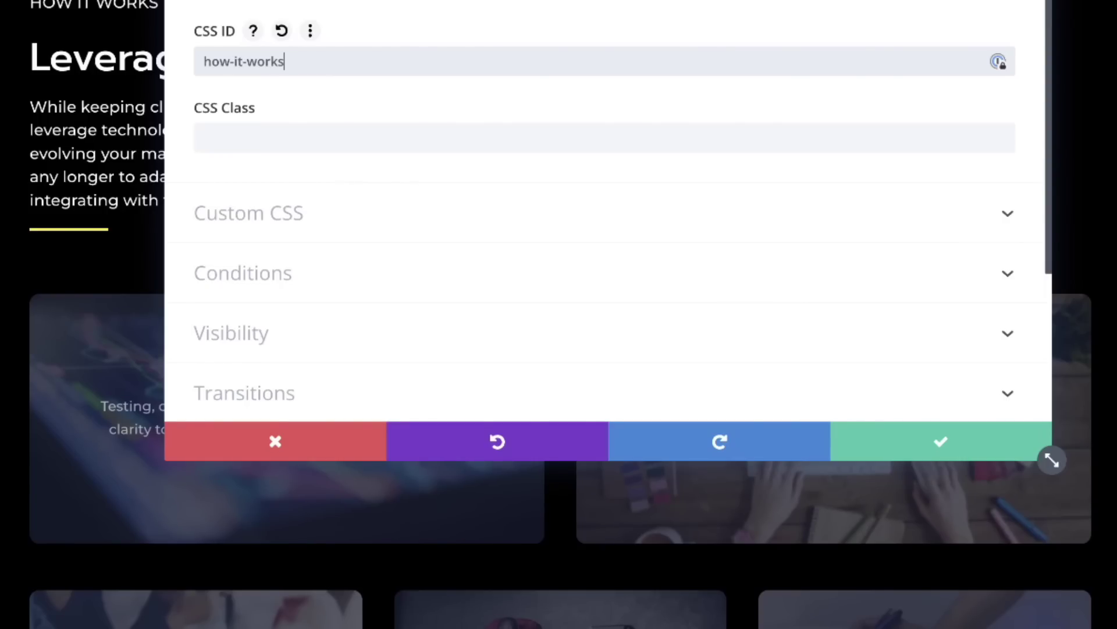
pyautogui.click(938, 444)
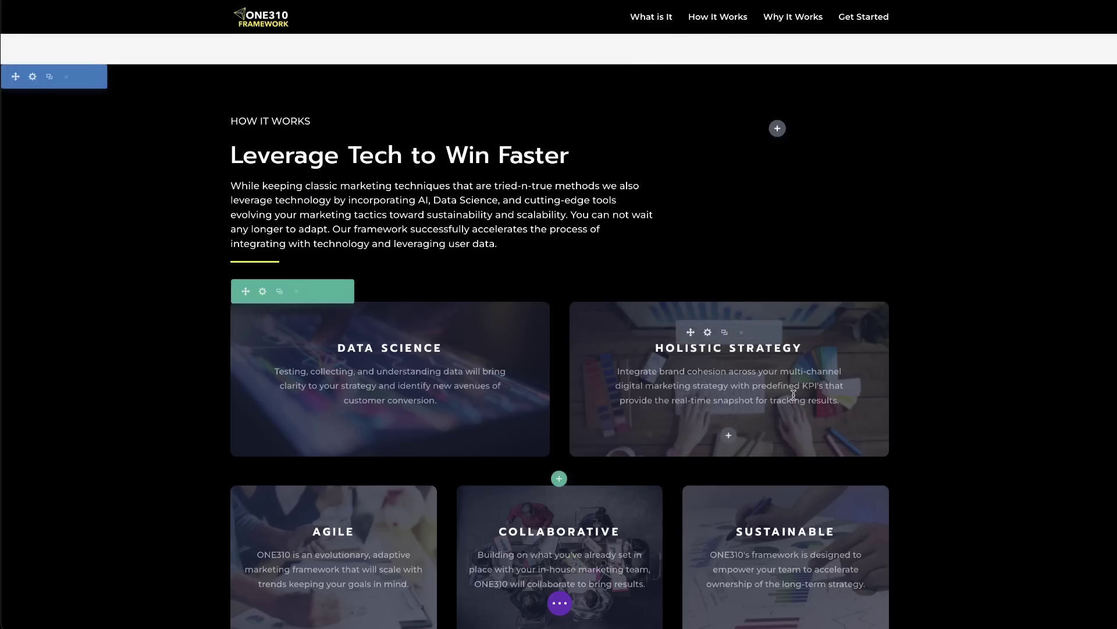
pyautogui.scroll(-10, 376, 496)
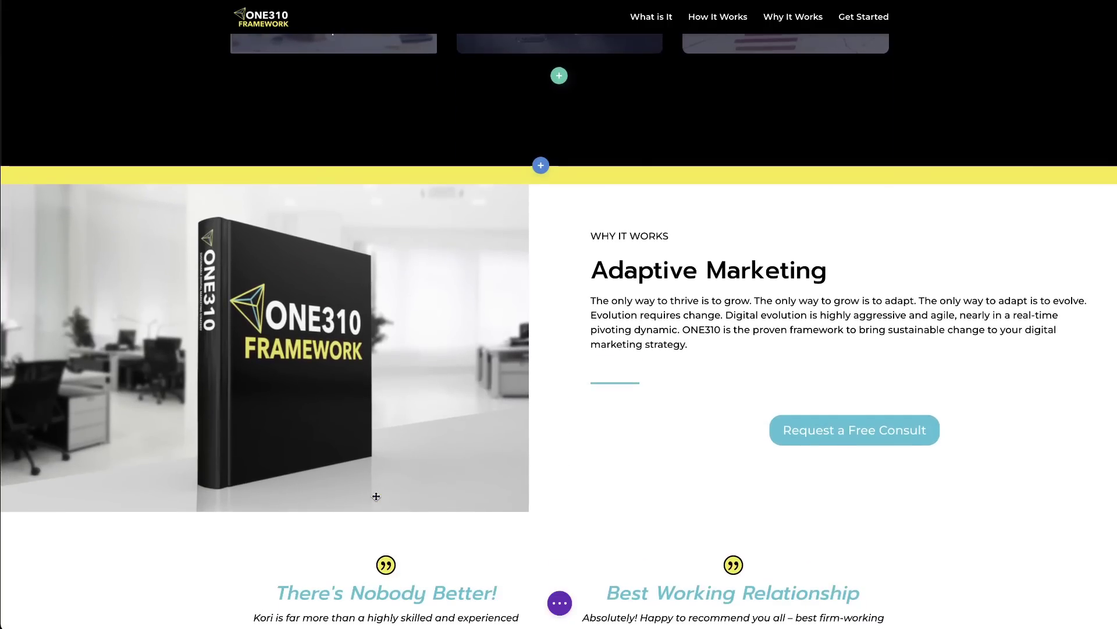
# - Confirm the book-image row's Advanced CSS ID is 'why', save it, and open the page menu
pyautogui.scroll(-2, 376, 495)
pyautogui.moveTo(35, 78)
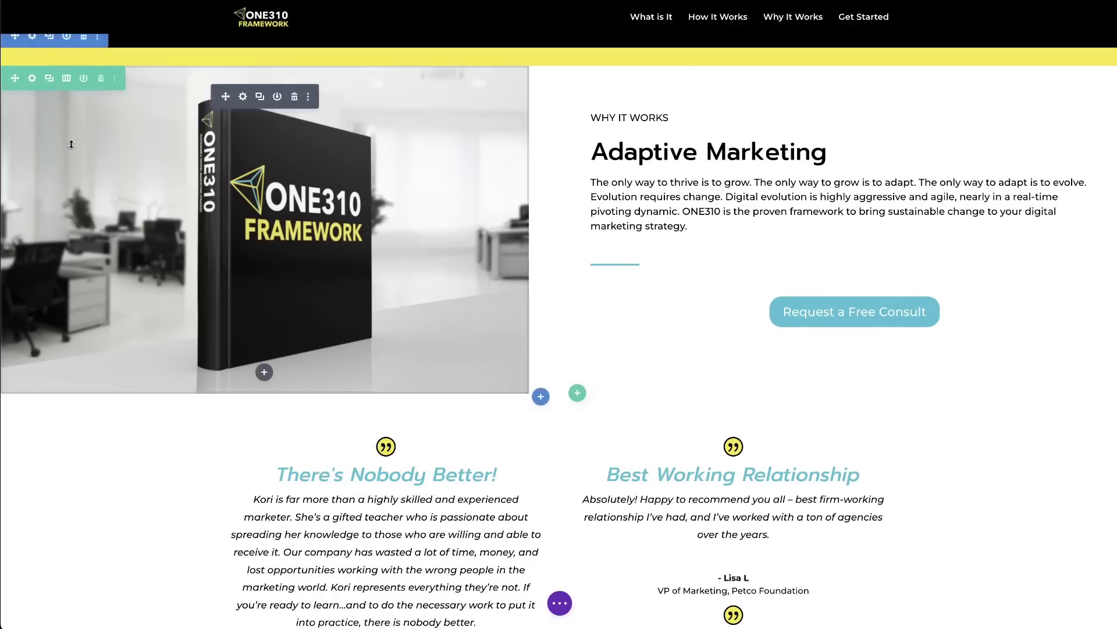
pyautogui.click(33, 80)
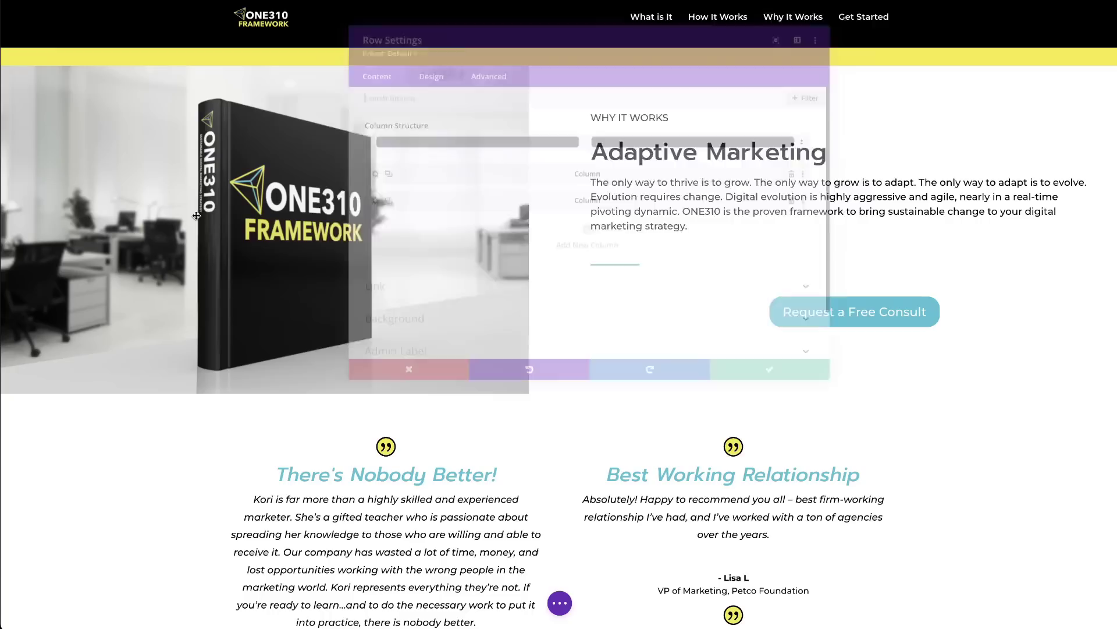
pyautogui.click(478, 63)
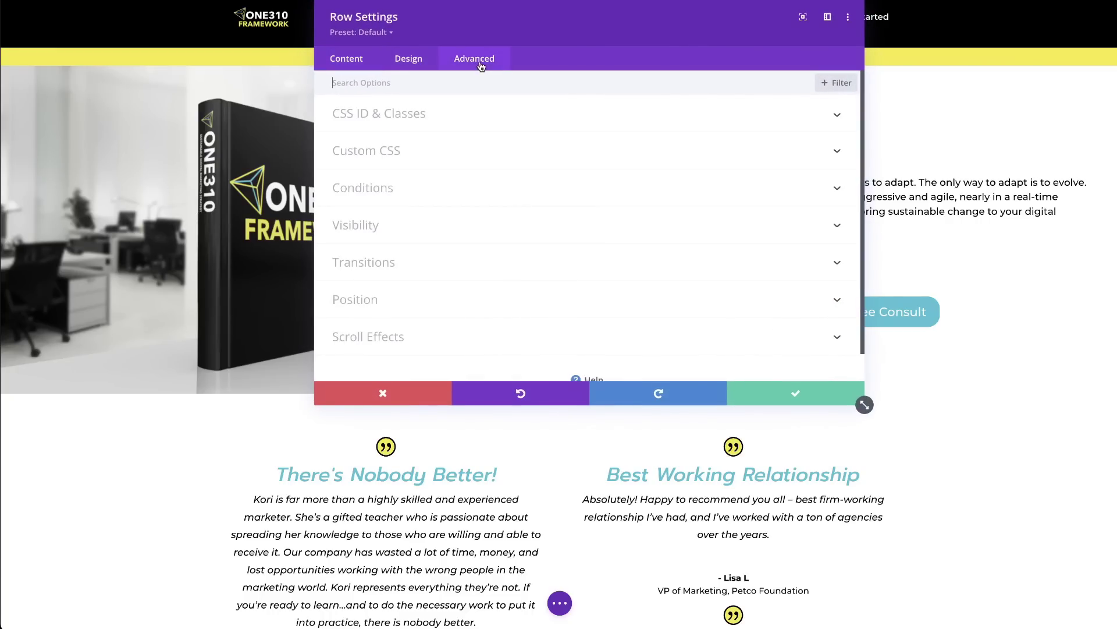
pyautogui.click(443, 125)
pyautogui.click(410, 160)
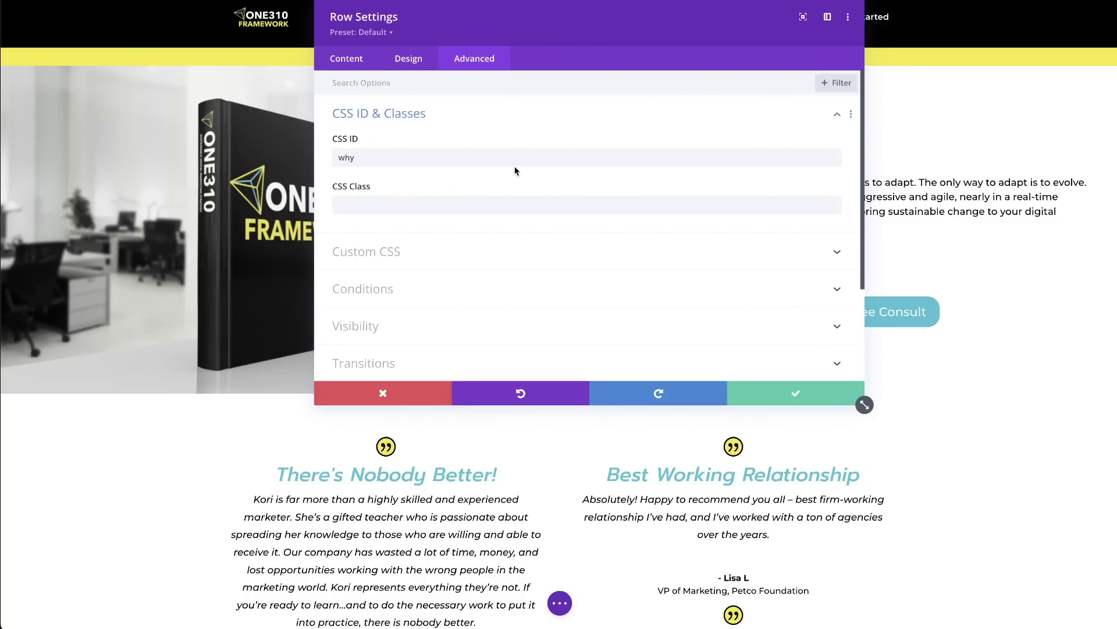
pyautogui.click(772, 388)
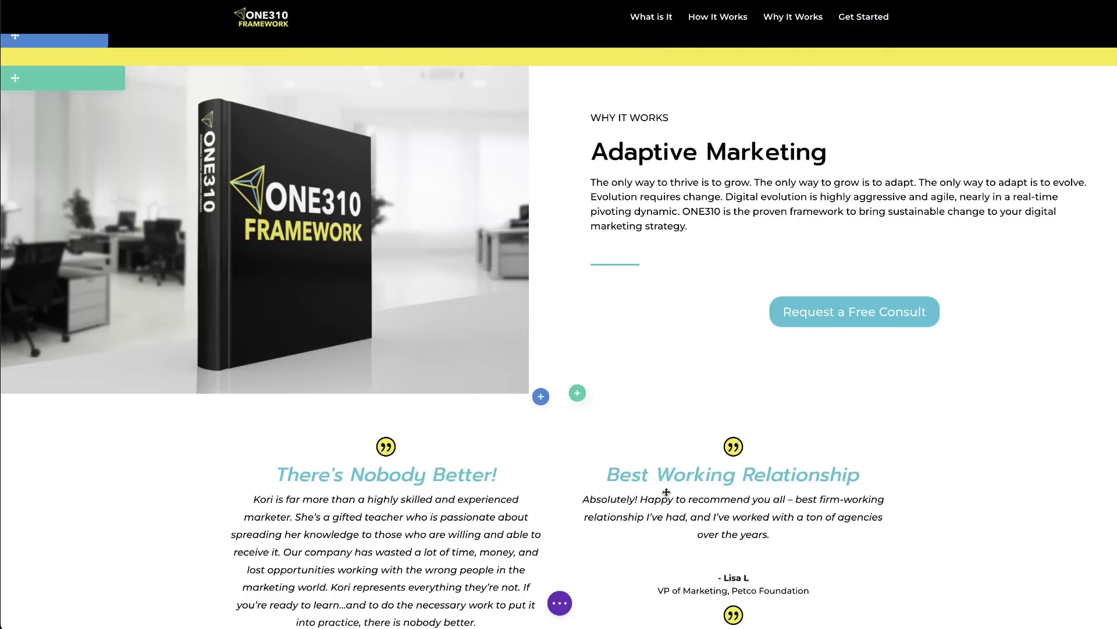
pyautogui.click(560, 603)
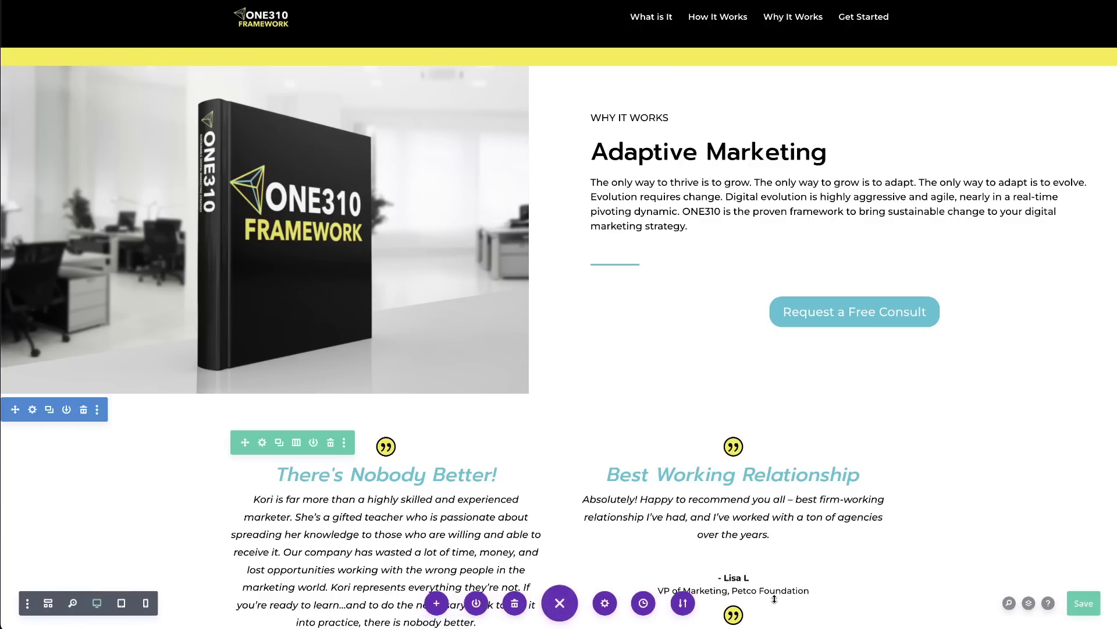
# - Save the page and scroll back up to the hero's three section buttons
pyautogui.click(1084, 607)
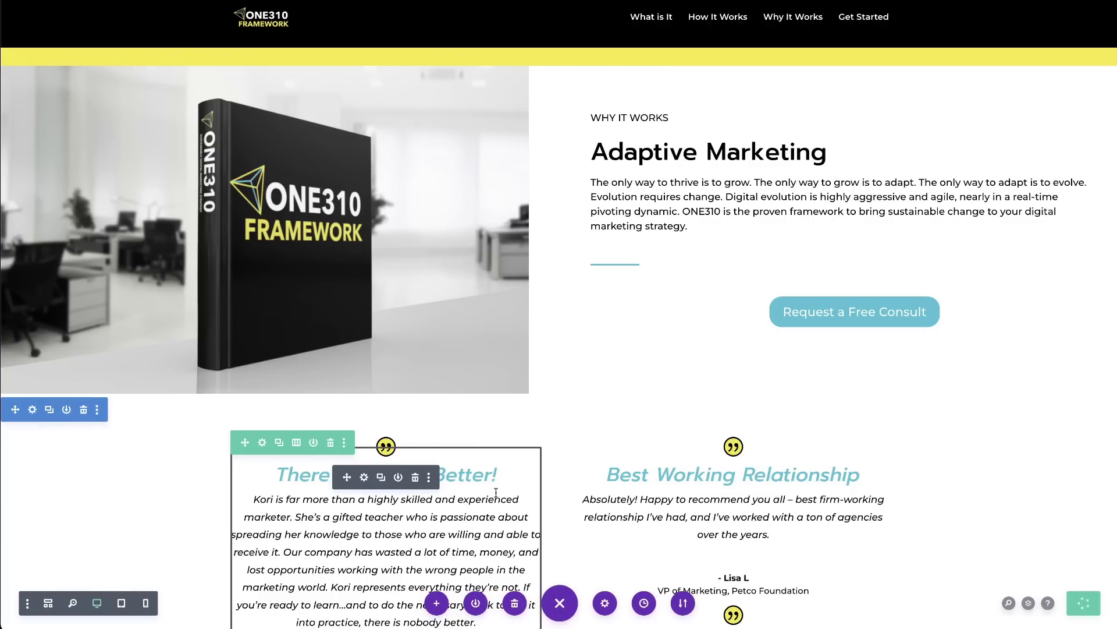
pyautogui.scroll(15, 496, 491)
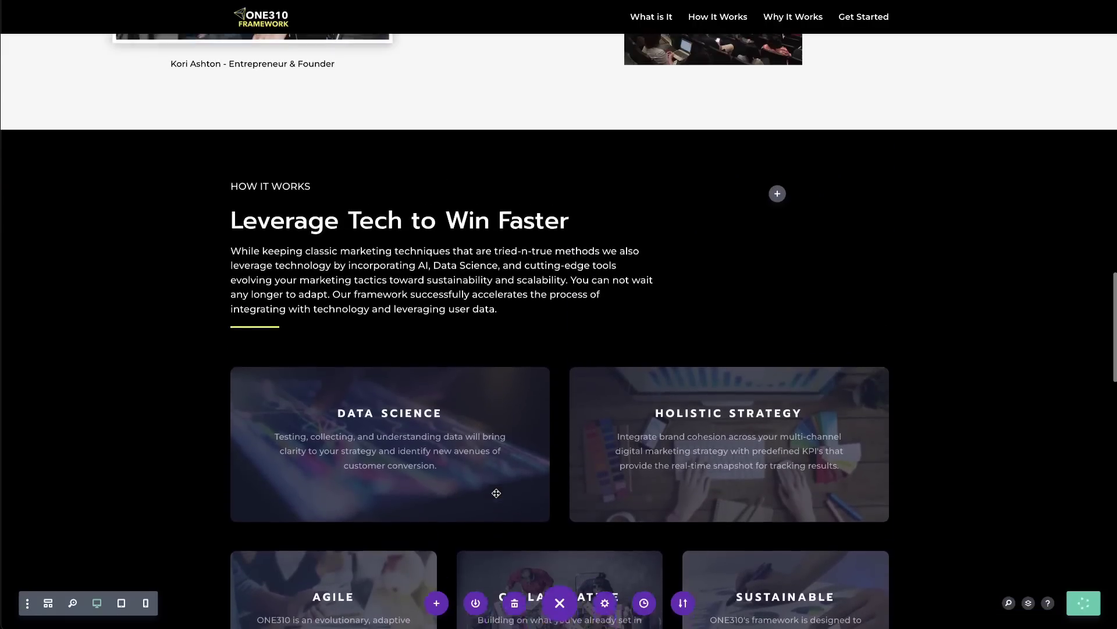
pyautogui.scroll(15, 496, 491)
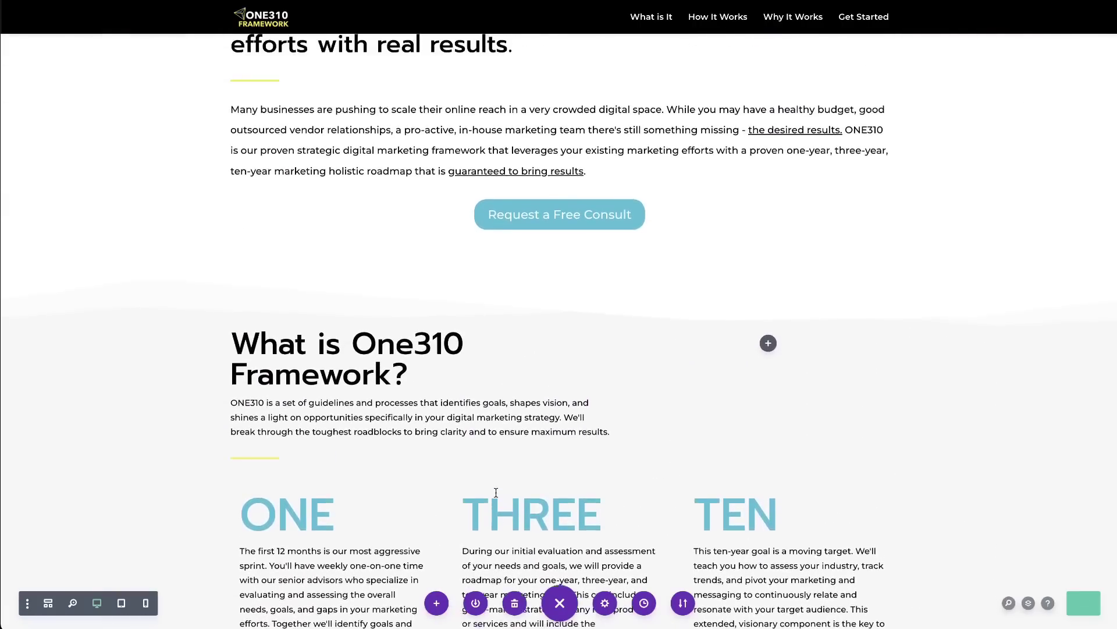
pyautogui.scroll(10, 497, 494)
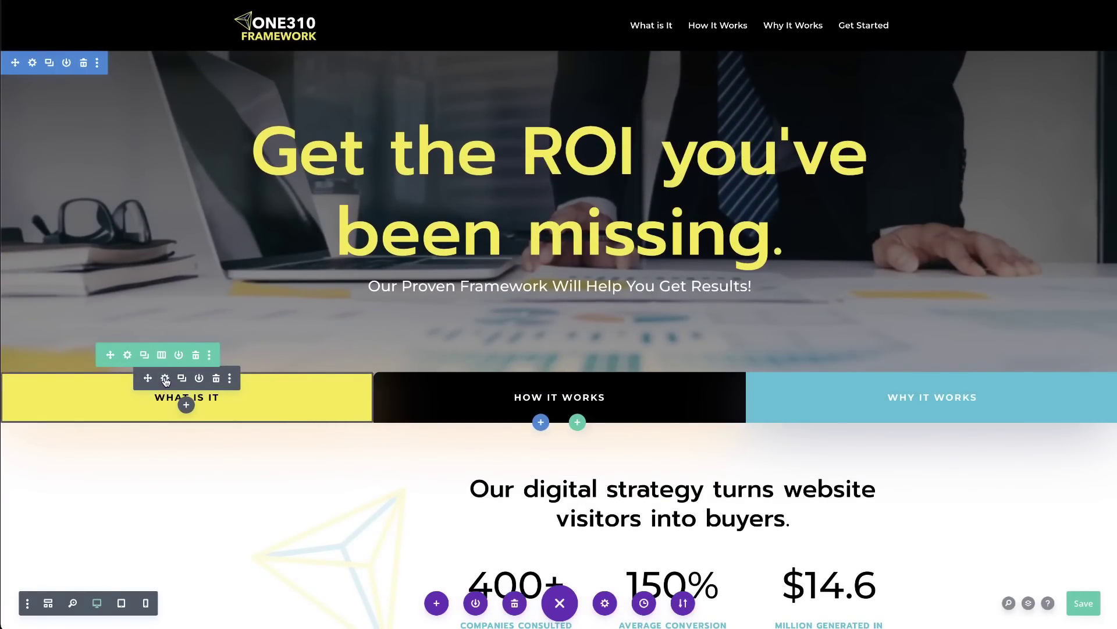
# - Set the WHAT IS IT text module's Module Link URL to '#what' and save the settings
pyautogui.click(166, 379)
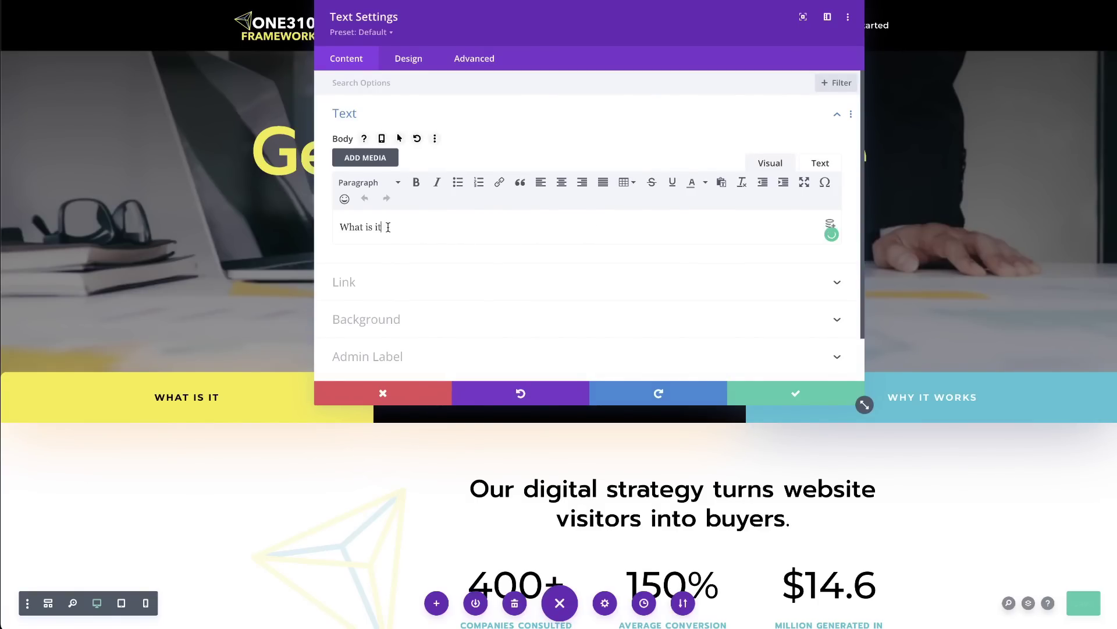
pyautogui.moveTo(387, 228); pyautogui.dragTo(336, 227)
pyautogui.click(369, 226)
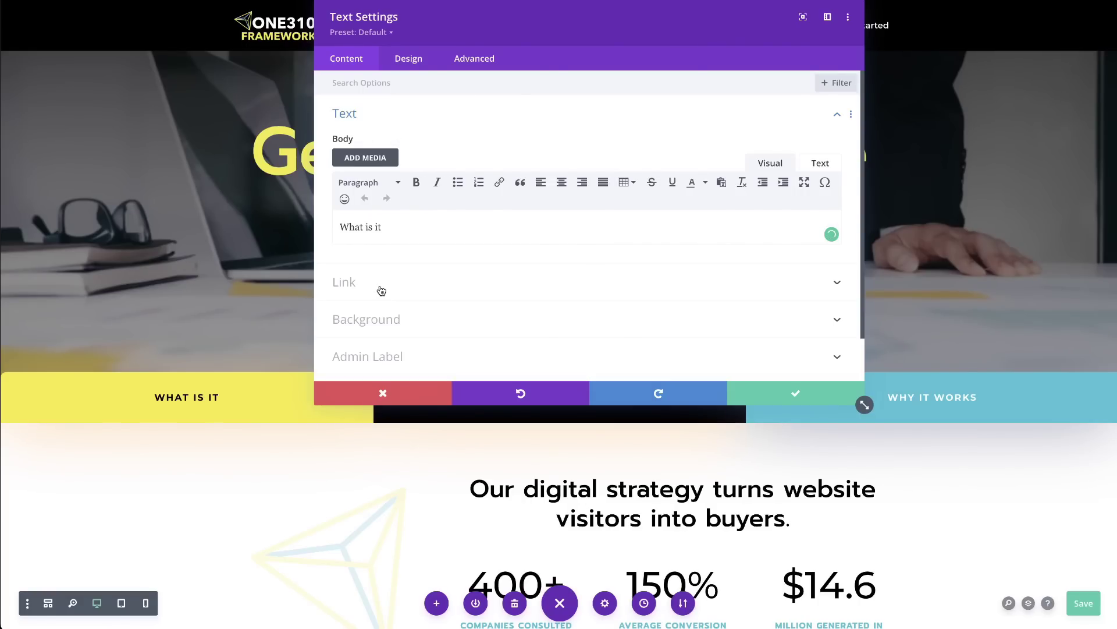
pyautogui.click(381, 290)
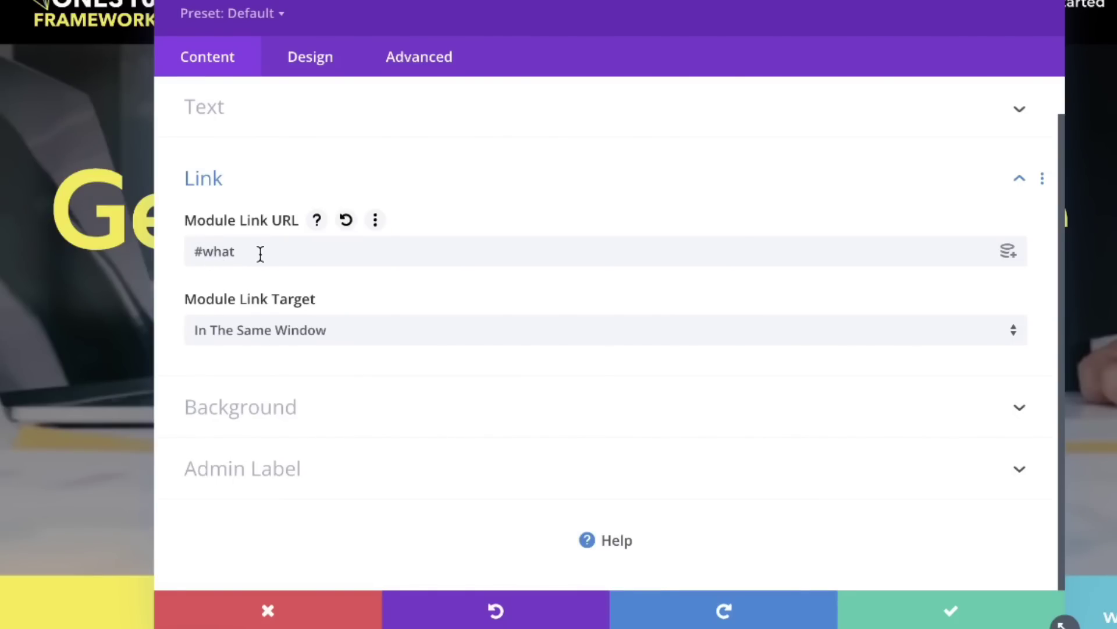
pyautogui.moveTo(204, 250); pyautogui.dragTo(182, 251)
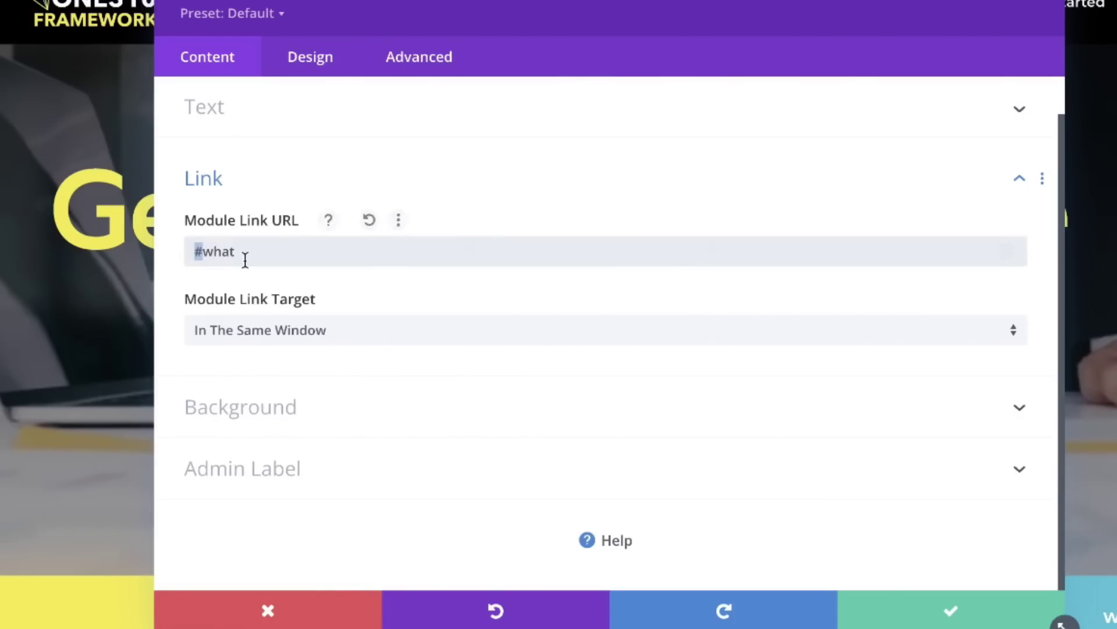
pyautogui.click(280, 258)
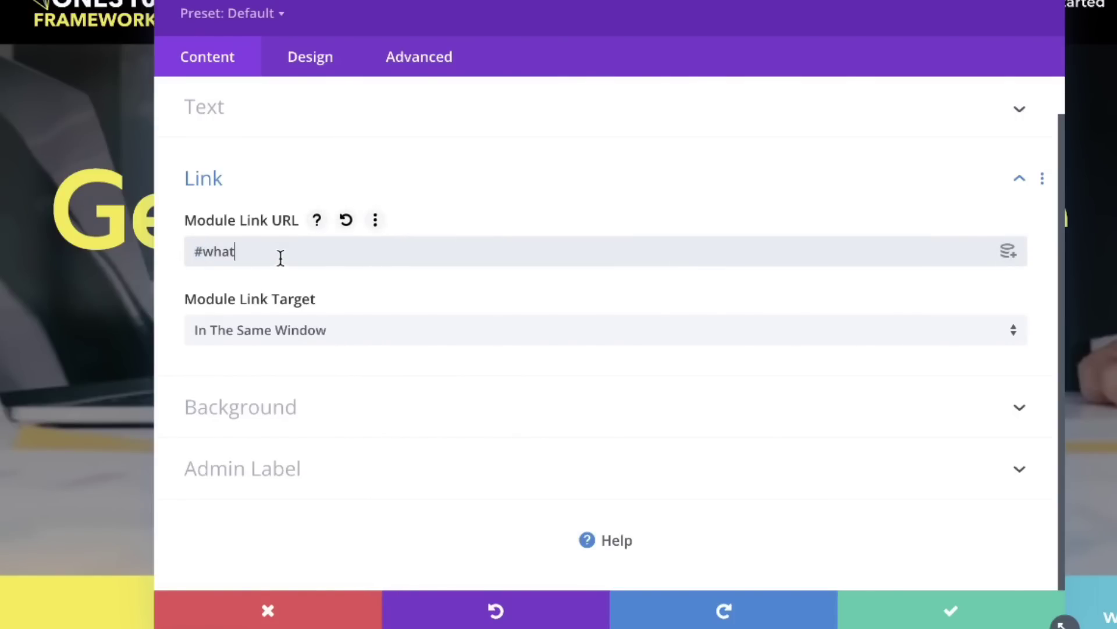
pyautogui.click(923, 616)
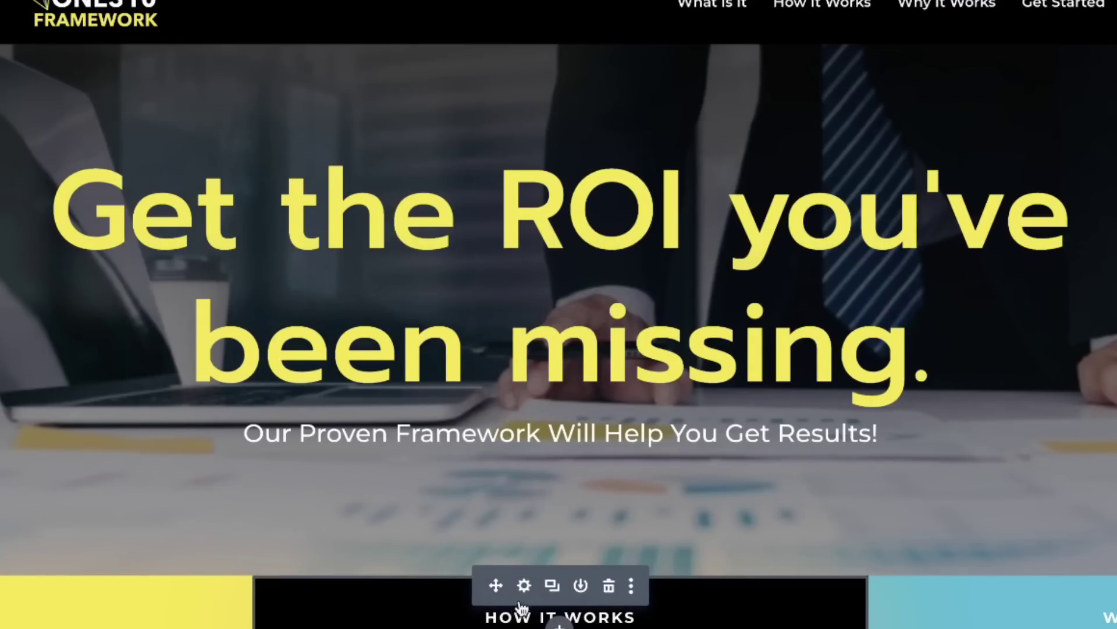
# - Confirm HOW IT WORKS links to '#how' and open WHY IT WORKS's link holding '#why'
pyautogui.click(526, 587)
pyautogui.click(347, 449)
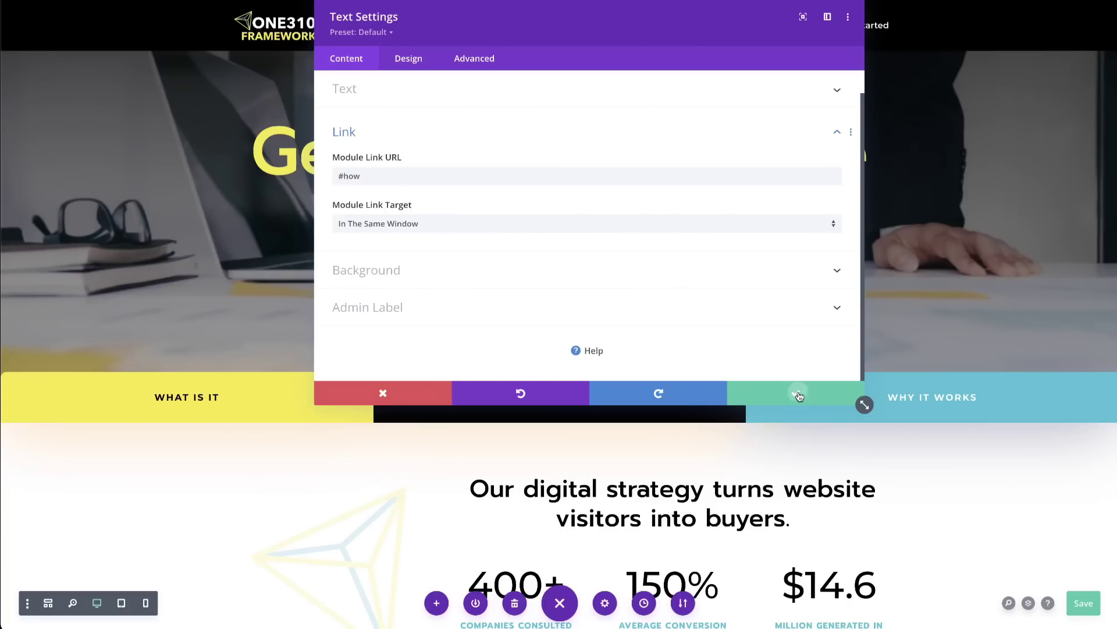
pyautogui.click(951, 610)
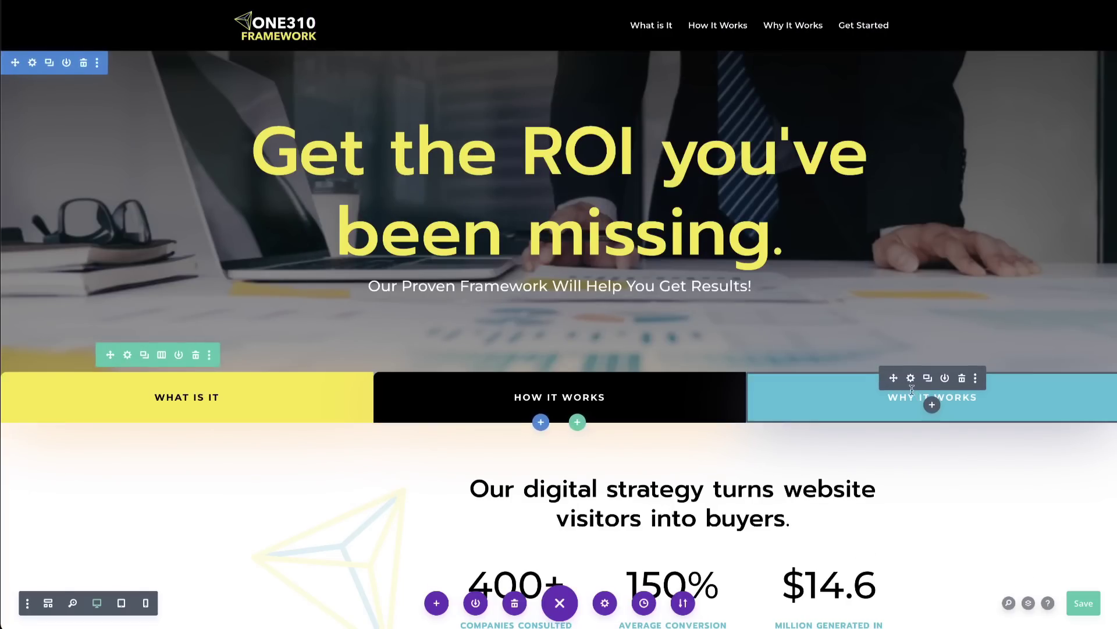
pyautogui.click(911, 379)
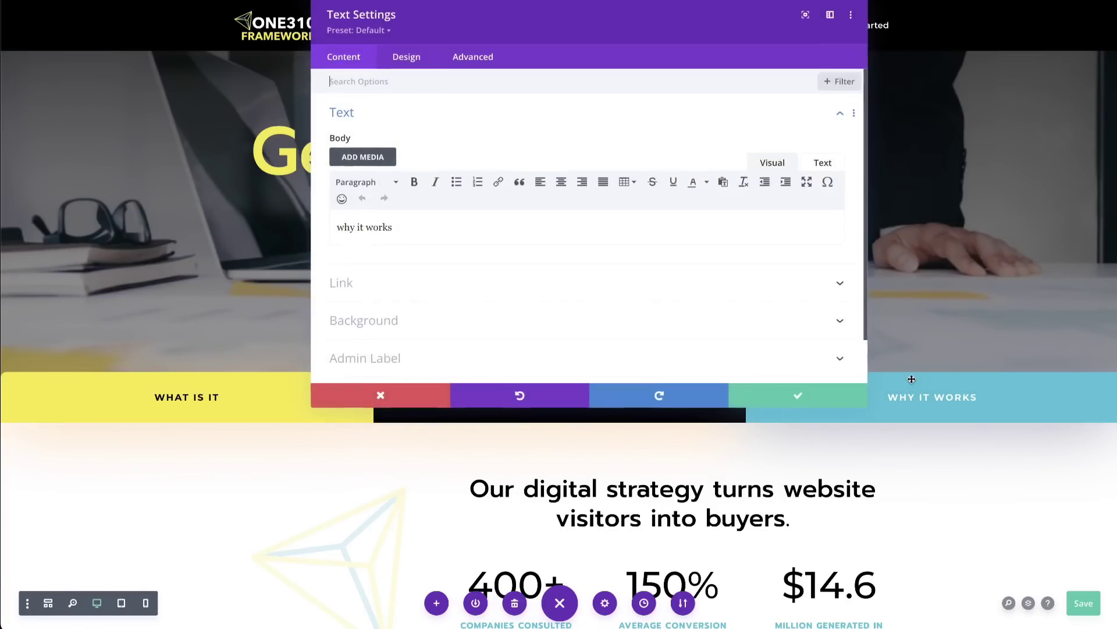
pyautogui.click(350, 286)
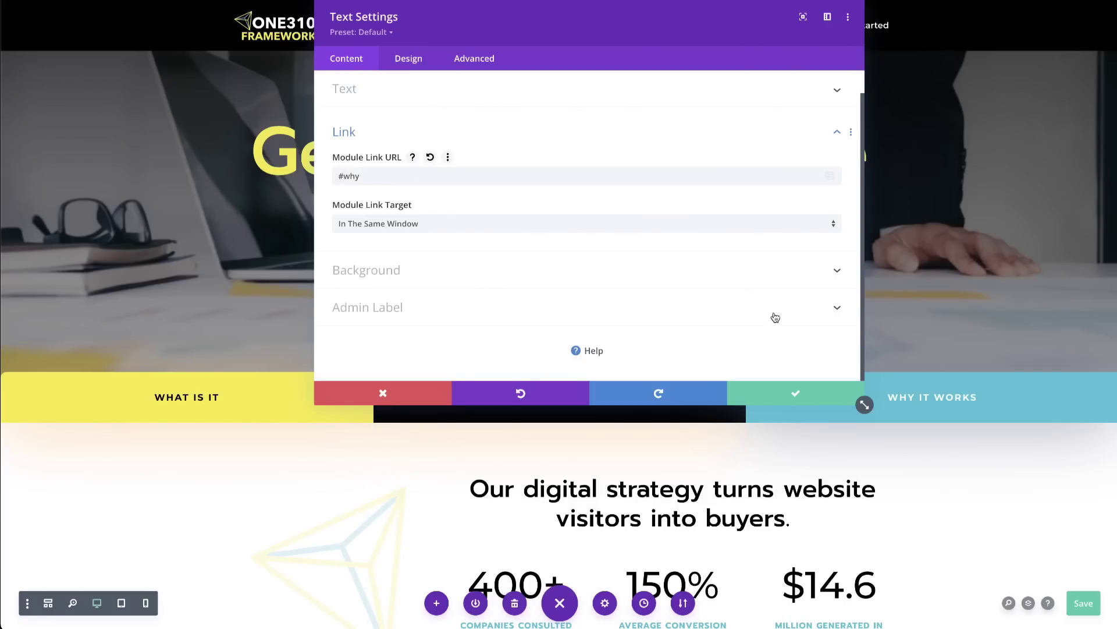
# - Save the page, then test the WHAT IS IT, HOW IT WORKS and WHY IT WORKS jumps on the live site
pyautogui.click(1084, 603)
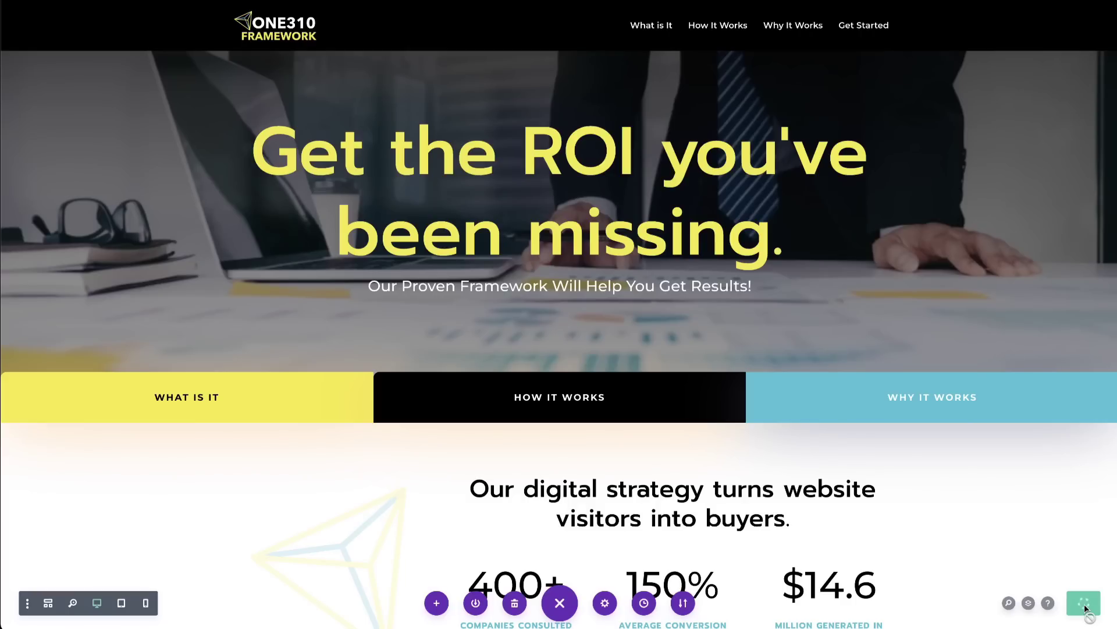
pyautogui.click(386, 1)
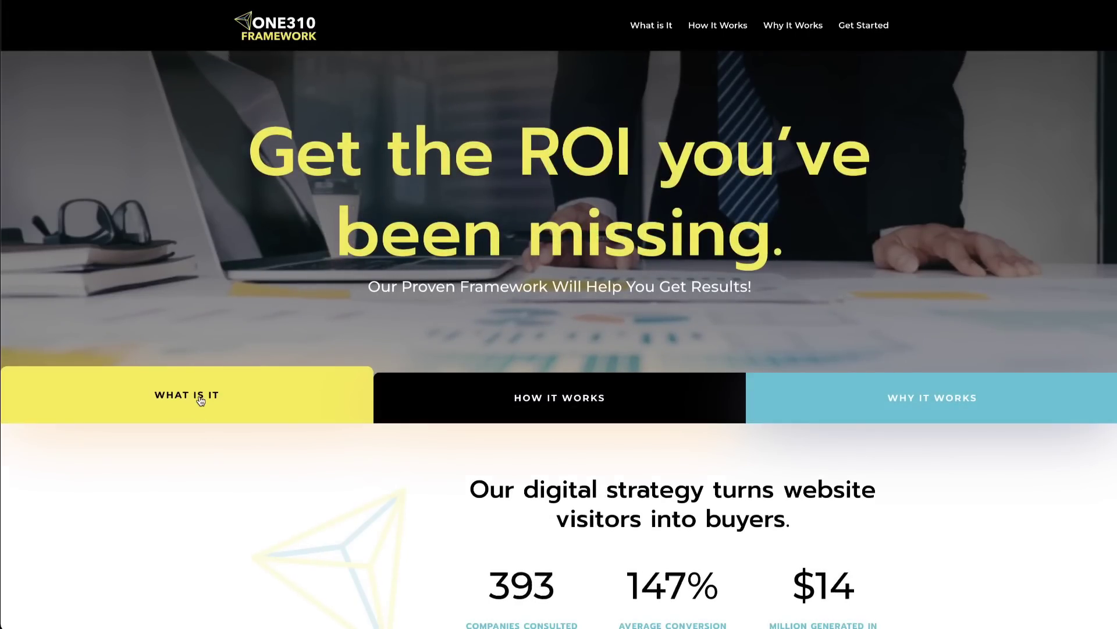
pyautogui.click(199, 395)
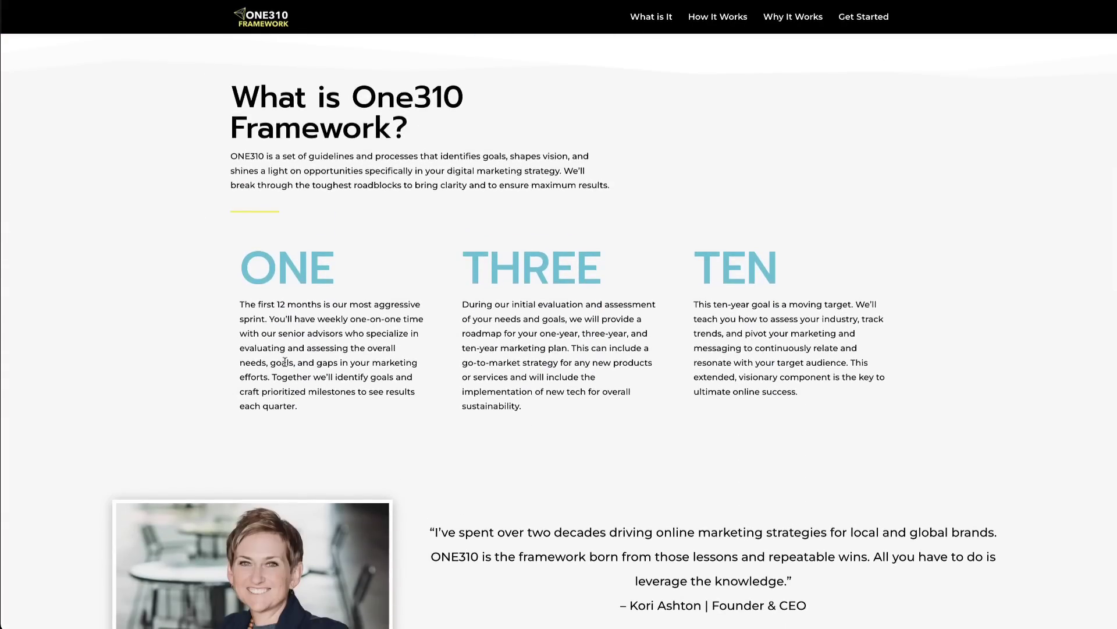
pyautogui.scroll(6, 301, 357)
pyautogui.scroll(3, 301, 357)
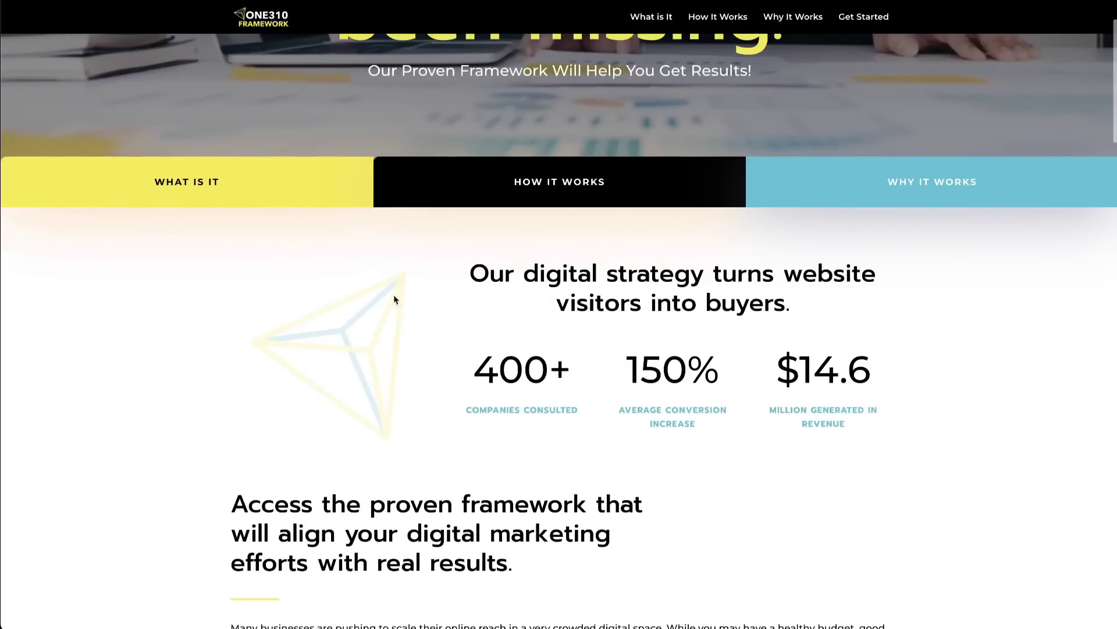
pyautogui.click(568, 172)
pyautogui.scroll(15, 569, 282)
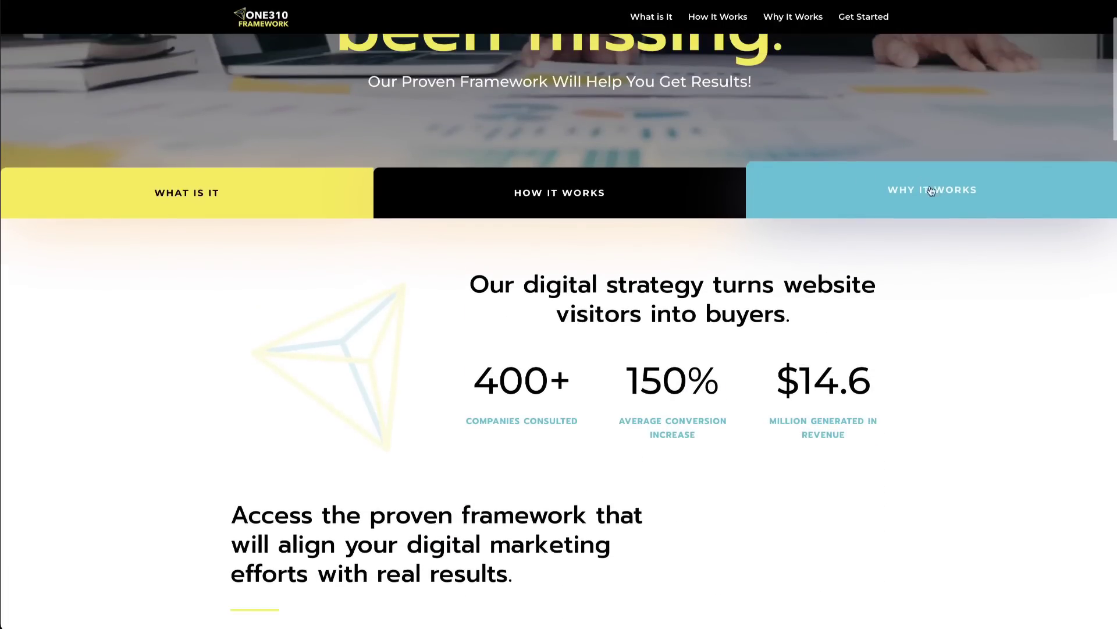
pyautogui.click(936, 191)
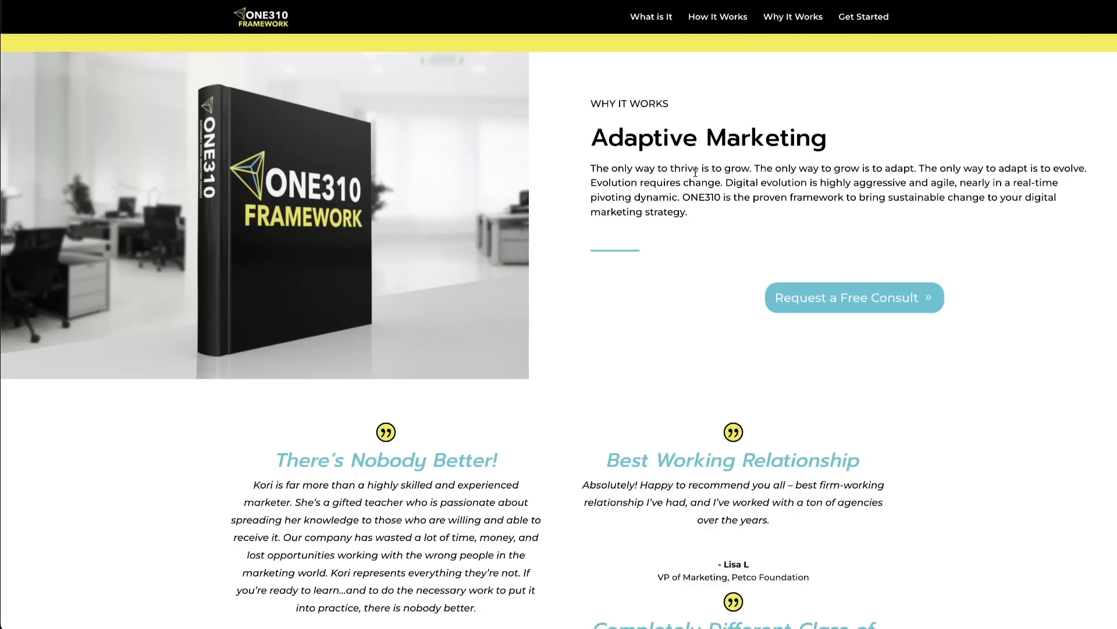
pyautogui.scroll(20, 695, 171)
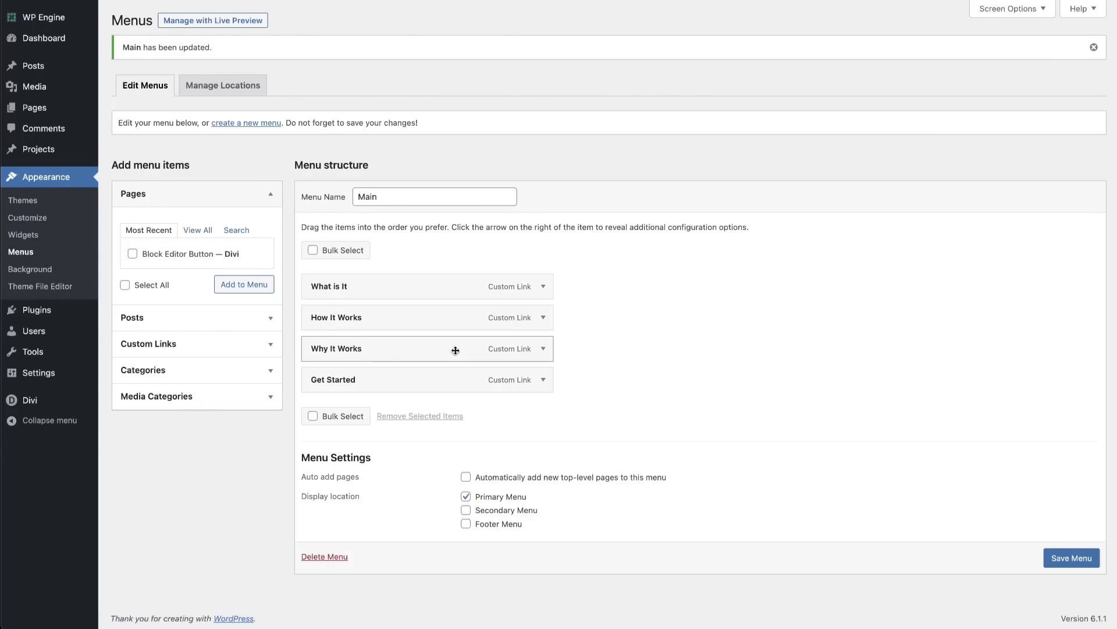
# - Expand Custom Links and toggle the Custom Links checkbox off and on in Screen Options
pyautogui.click(257, 351)
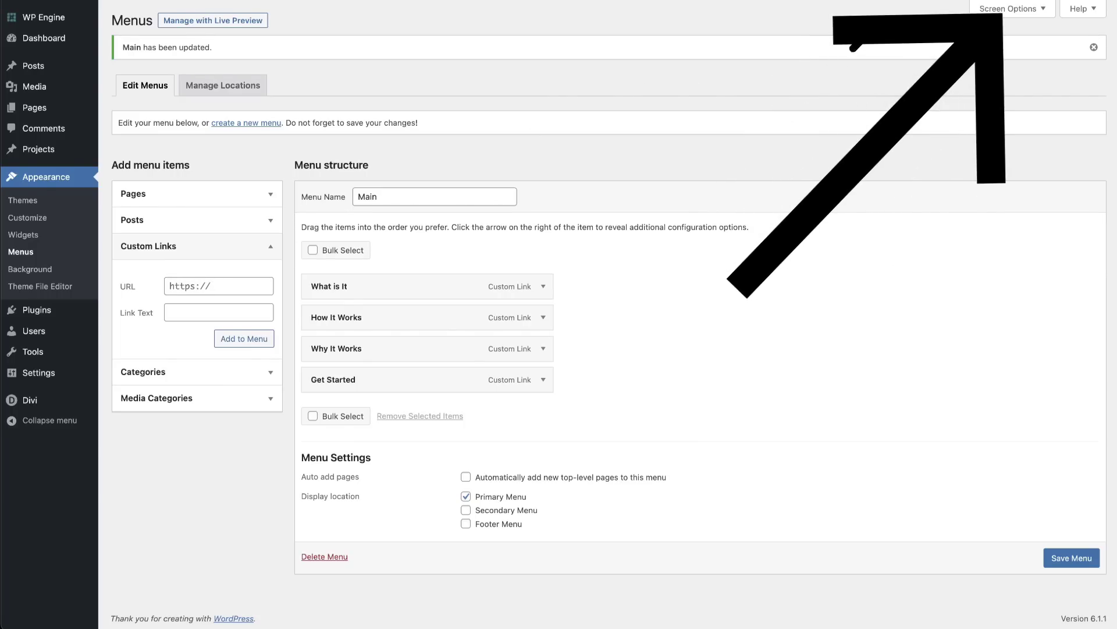
pyautogui.click(1007, 10)
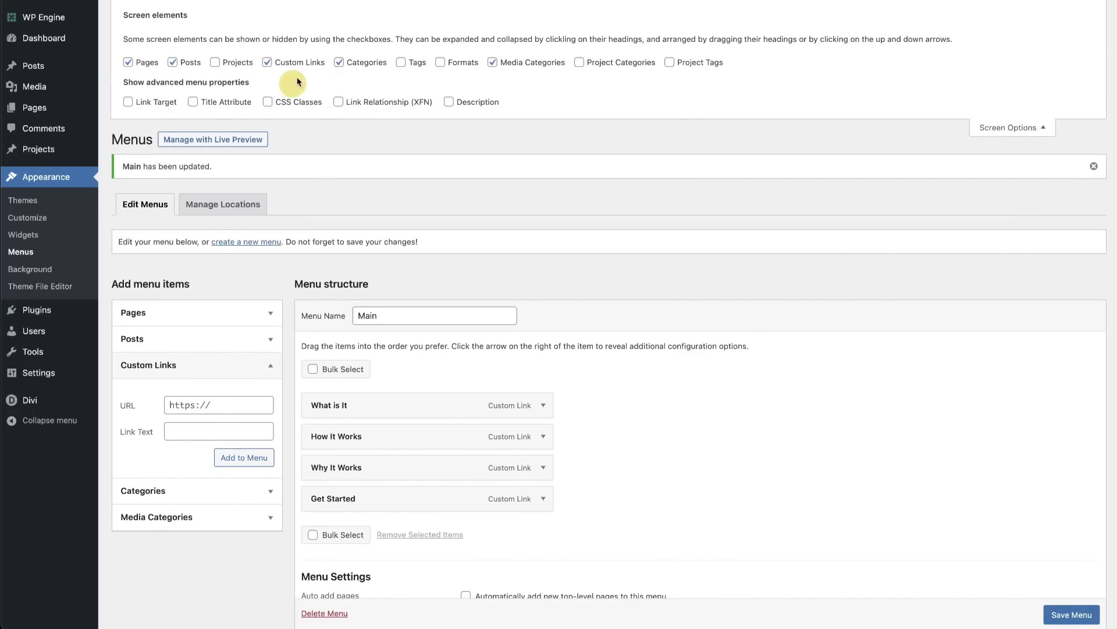
pyautogui.click(267, 62)
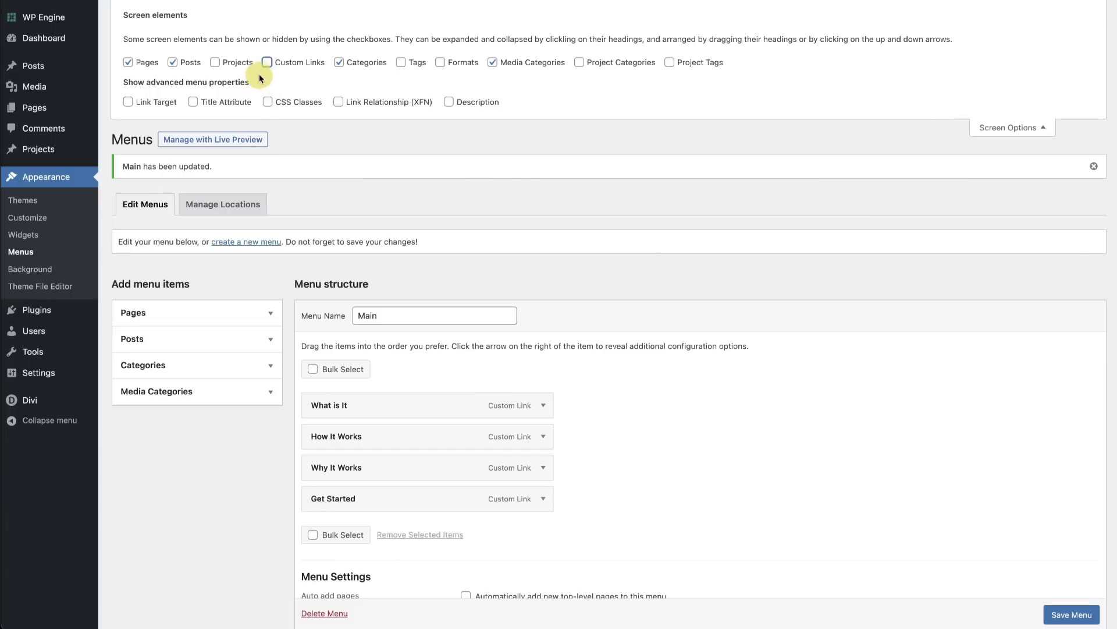
pyautogui.click(266, 63)
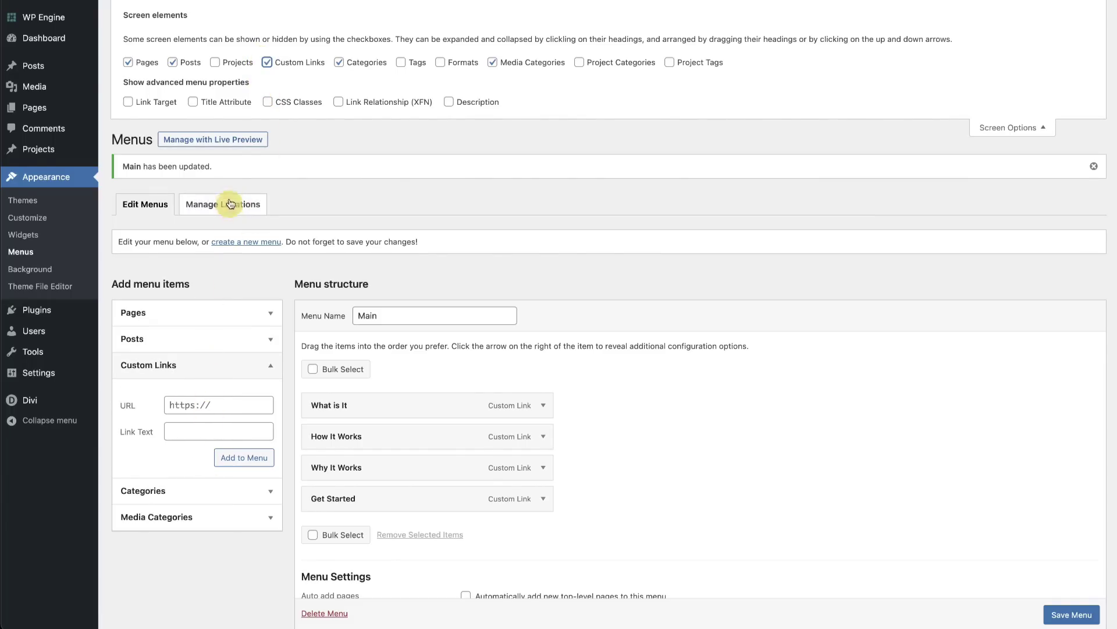
pyautogui.click(1011, 127)
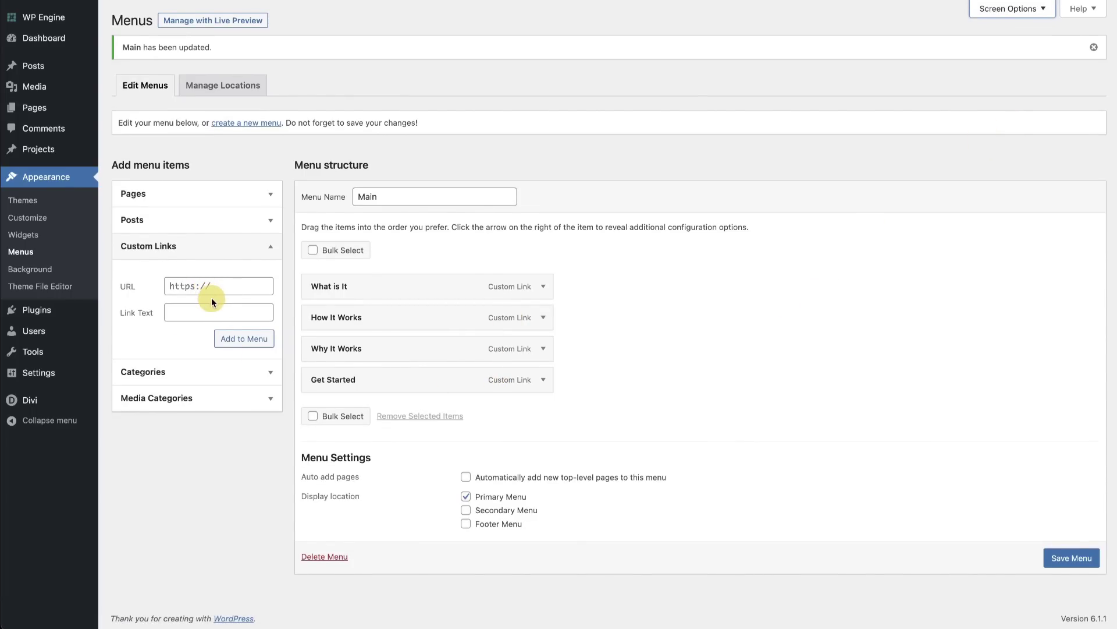
# - Expand What is It, How It Works and Why It Works to check their #what, #how, #why URLs
pyautogui.click(543, 286)
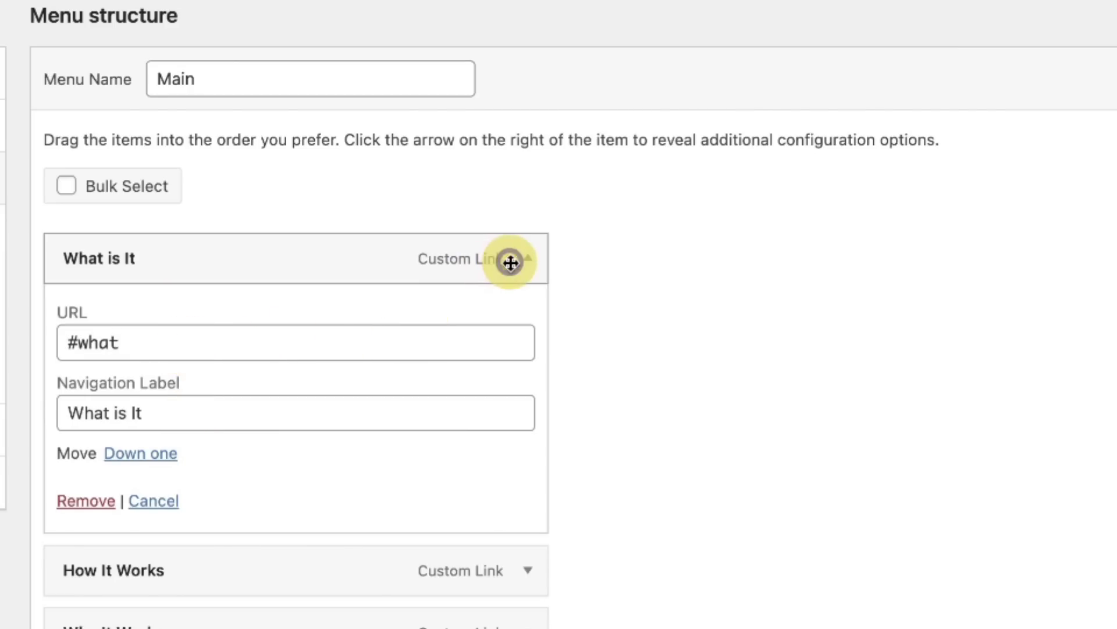
pyautogui.click(530, 275)
pyautogui.click(530, 321)
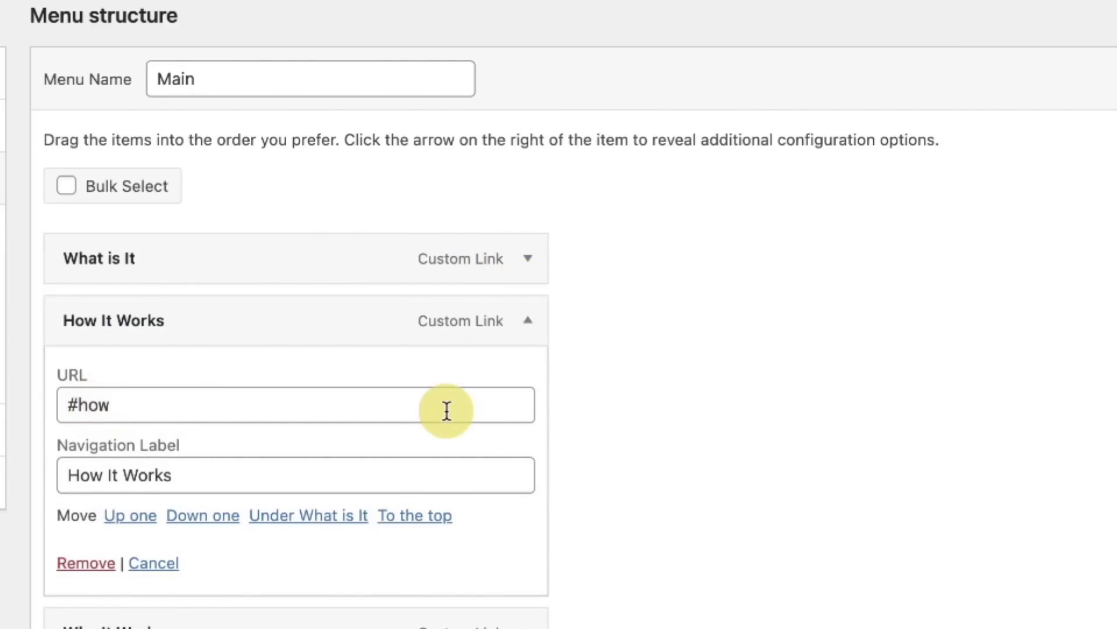
pyautogui.click(529, 336)
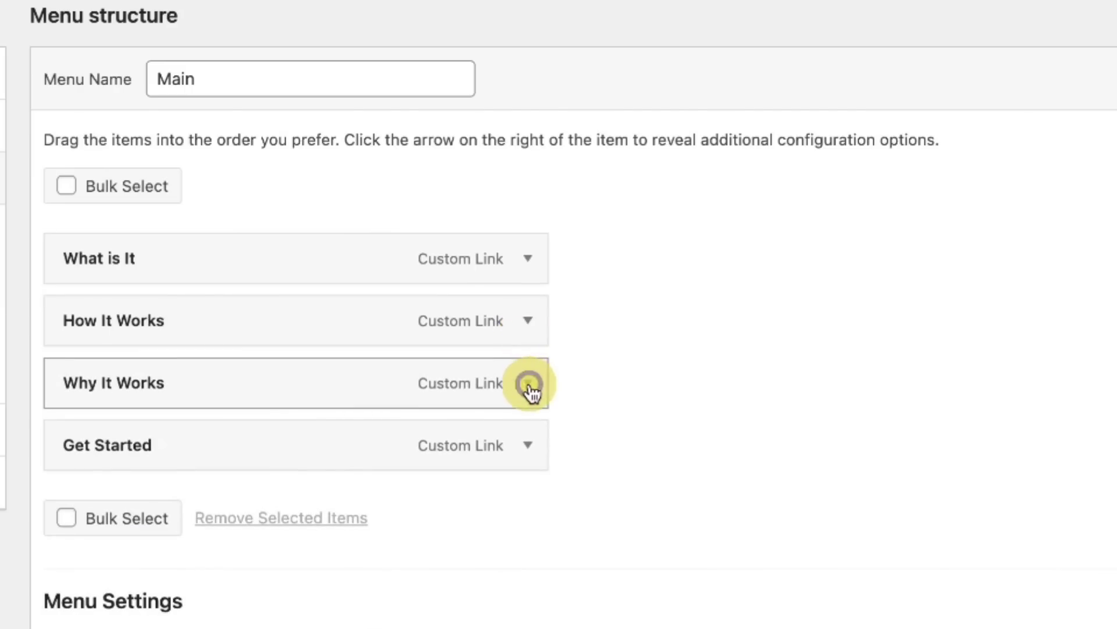
pyautogui.click(529, 384)
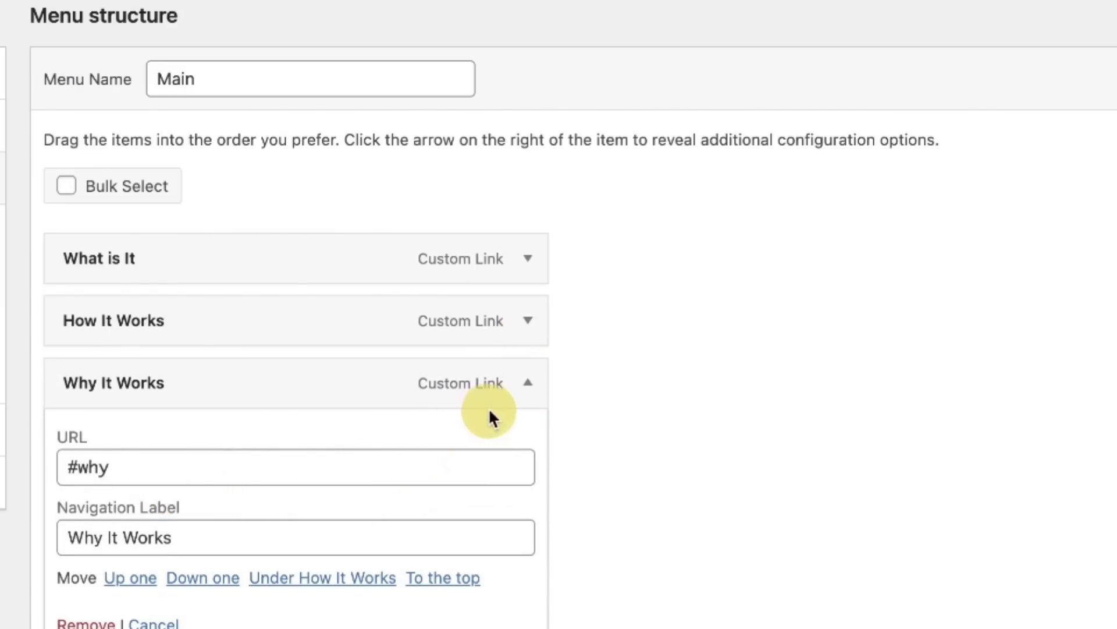
pyautogui.click(530, 385)
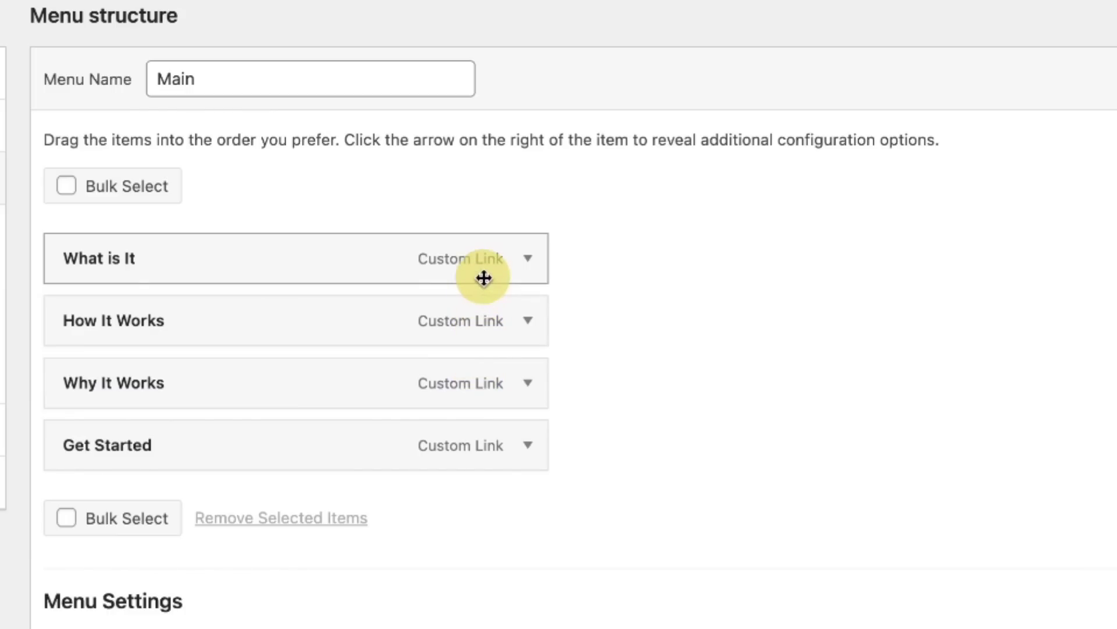
pyautogui.click(528, 259)
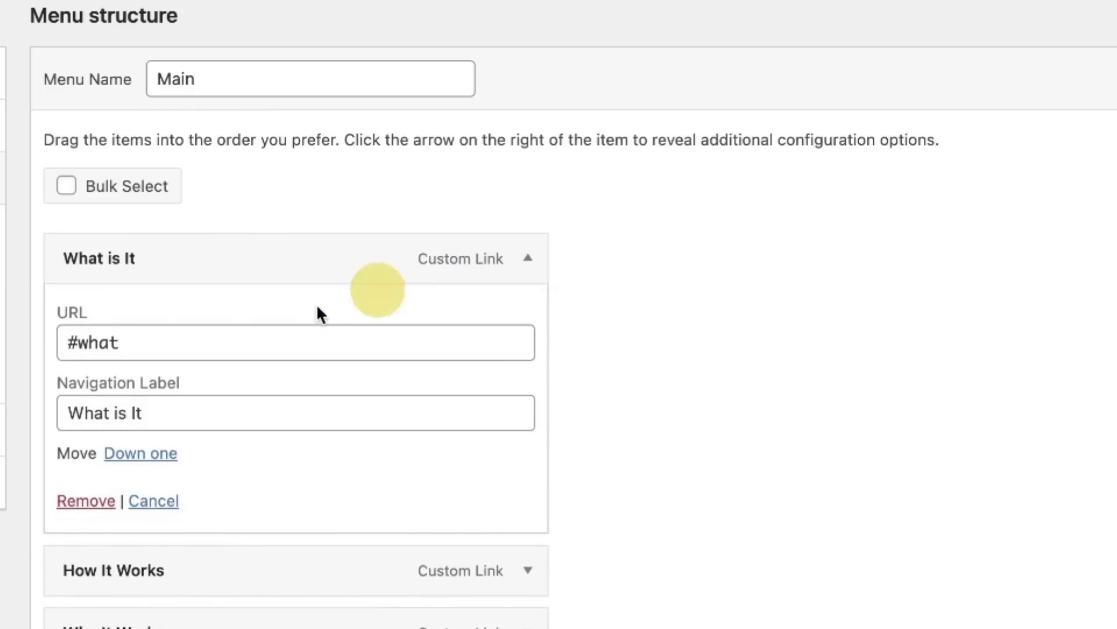
pyautogui.click(57, 339)
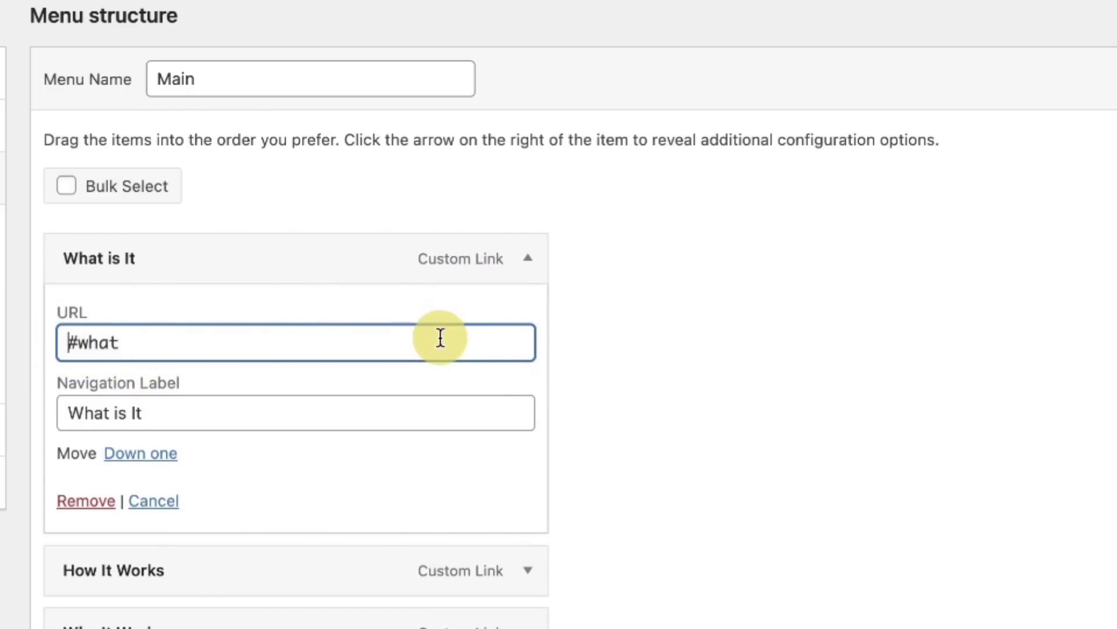
# - Type a sample domain before '#what', delete it back to '#what', and save the Main menu
pyautogui.write('https://')
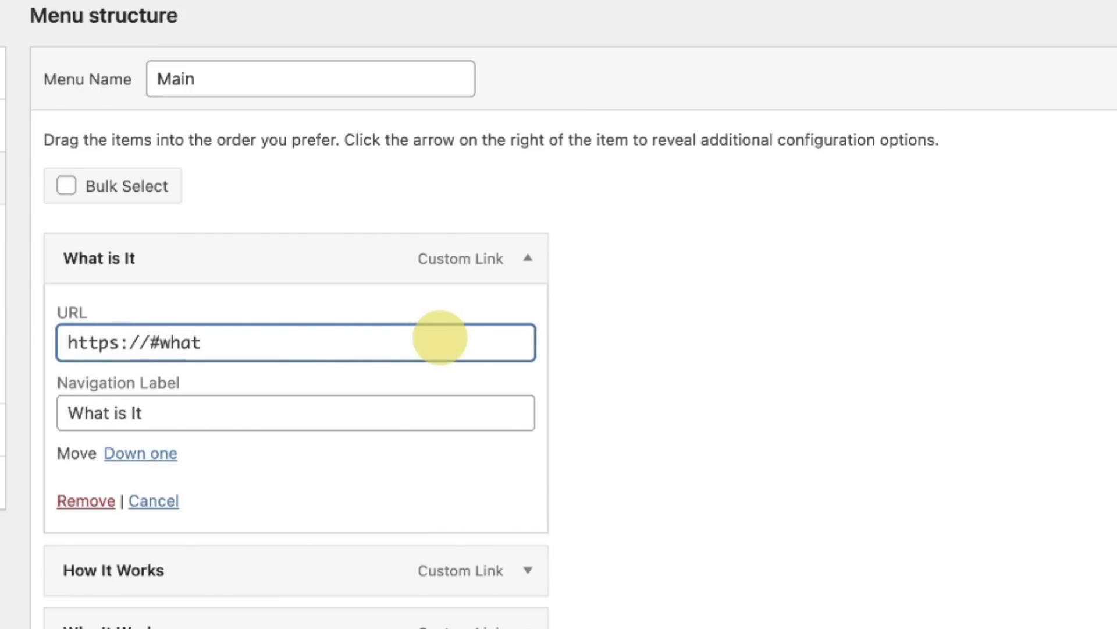
pyautogui.write('yourdomainname')
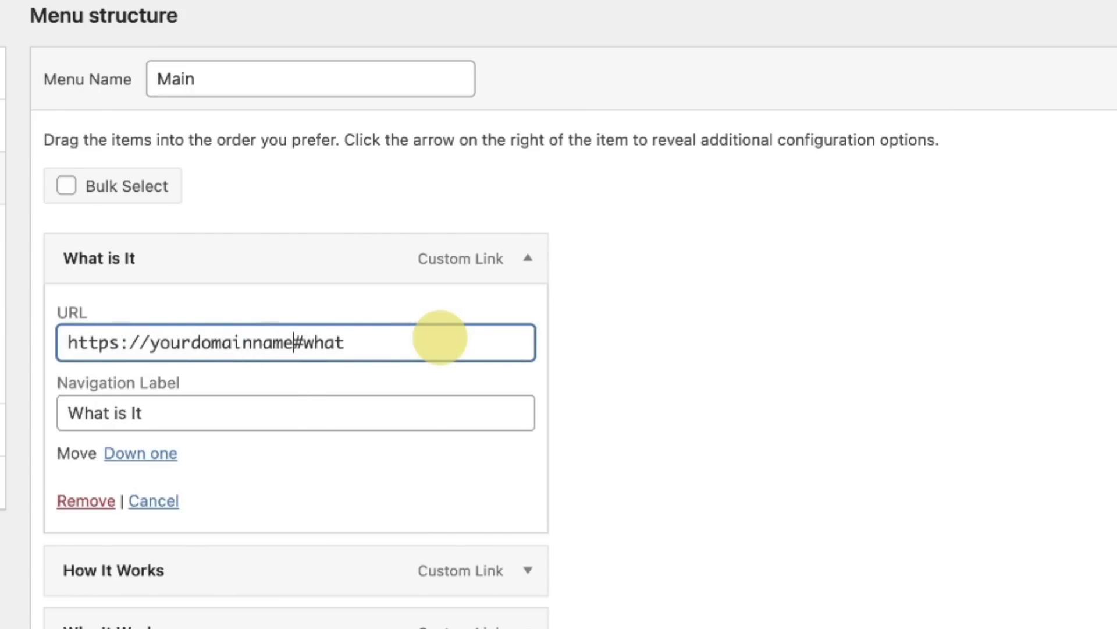
pyautogui.write('.com/page')
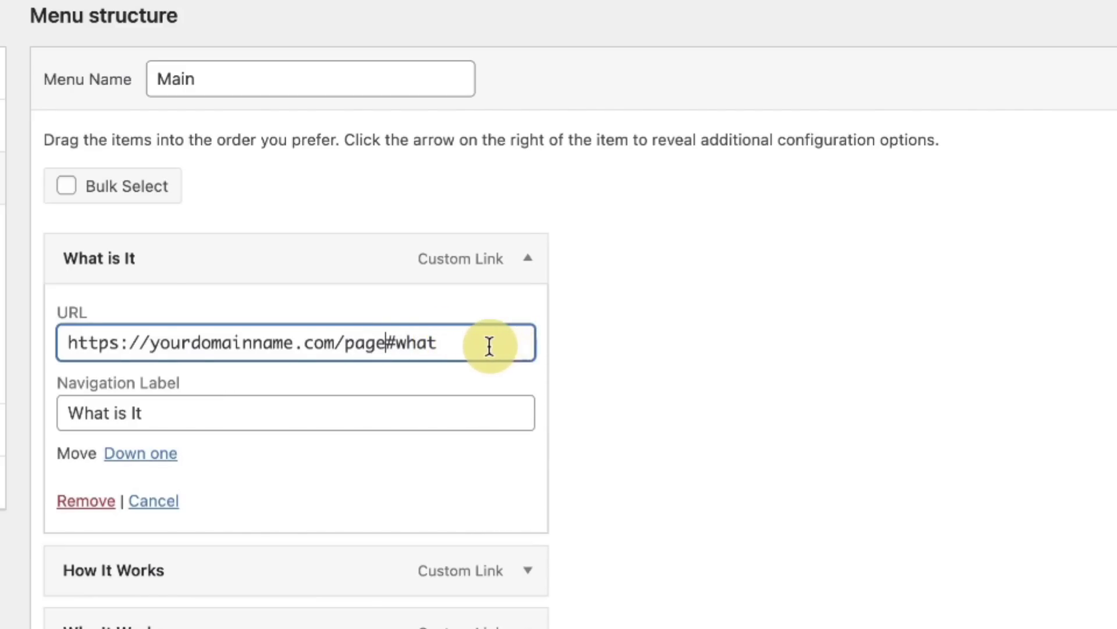
pyautogui.hotkey('shift', 'Home')
pyautogui.press('BackSpace')
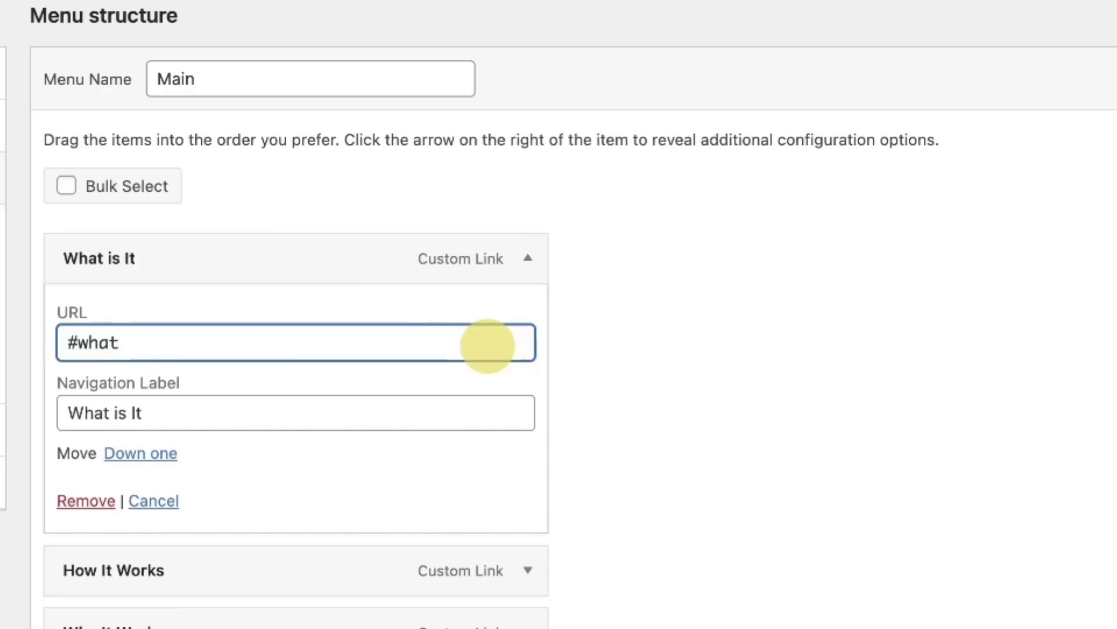
pyautogui.click(528, 259)
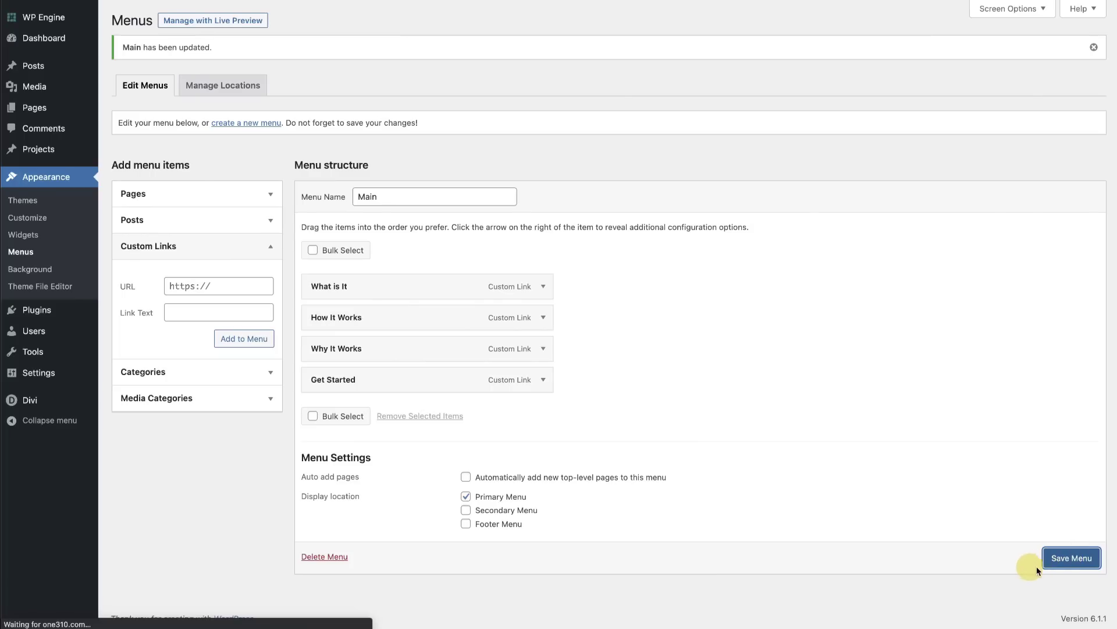
pyautogui.click(1068, 559)
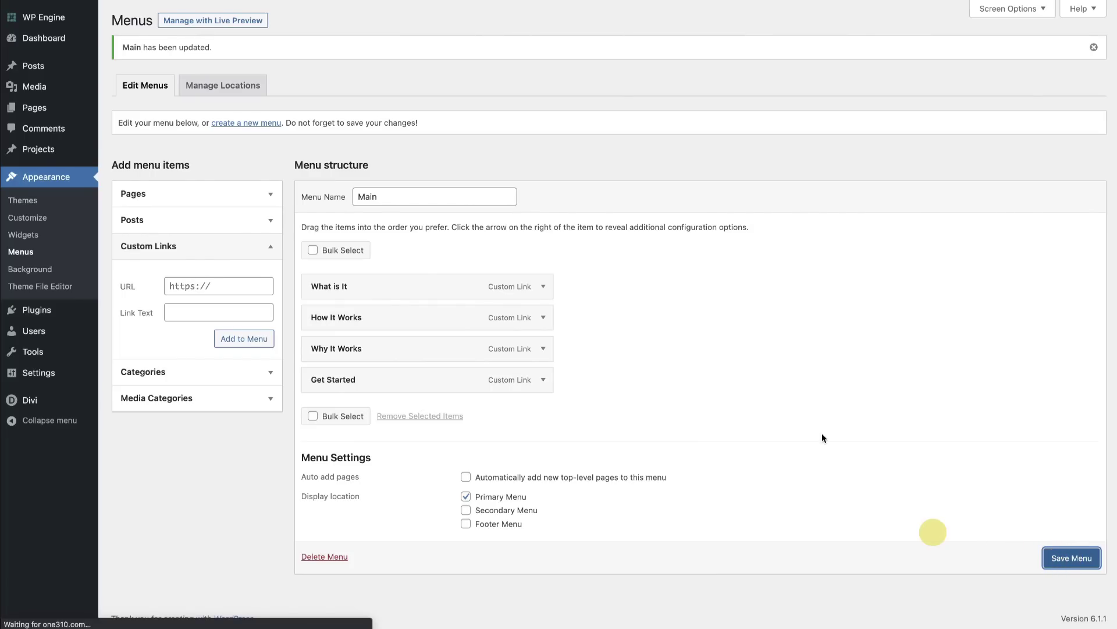